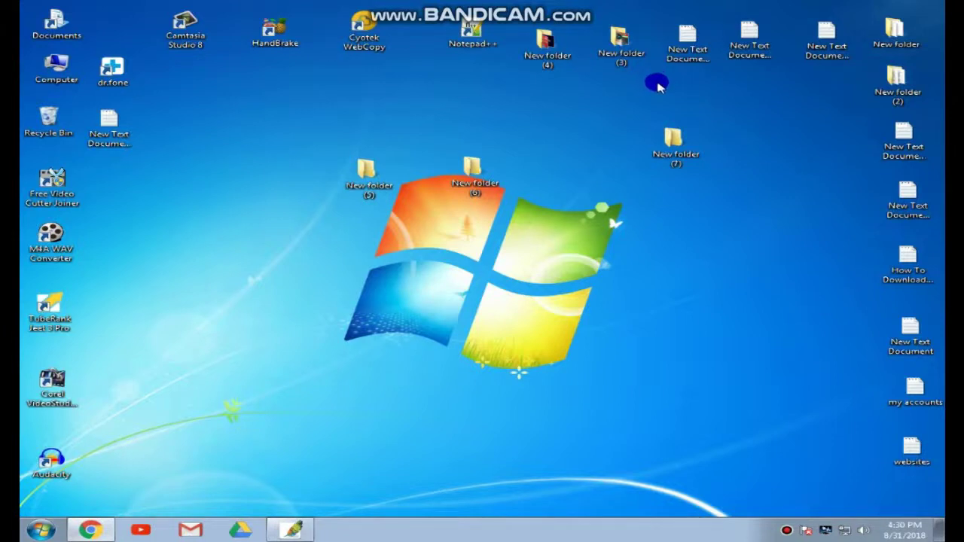
Dictate a two-line romanized Urdu self-introduction into Speechnotes' Note_5, deleting misrecognized words
click(102, 531)
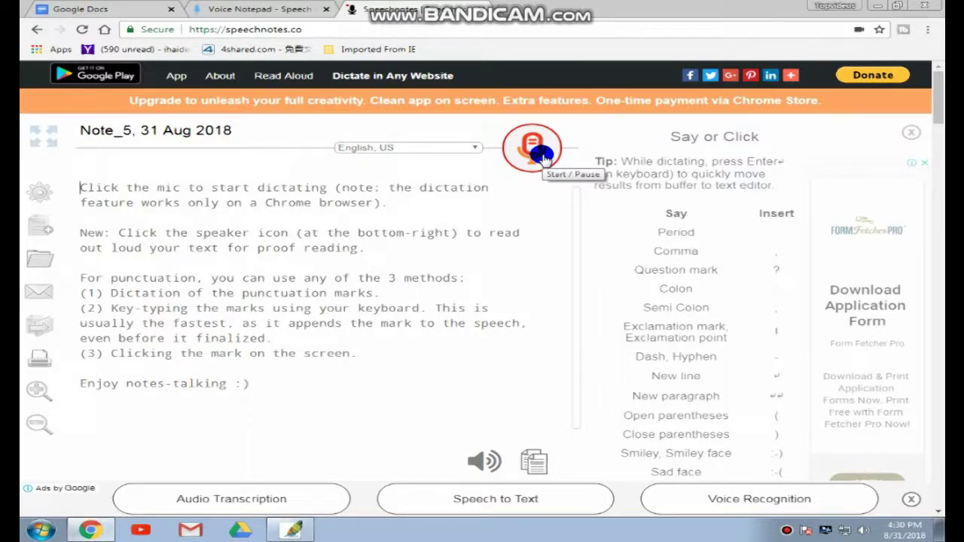
click(542, 155)
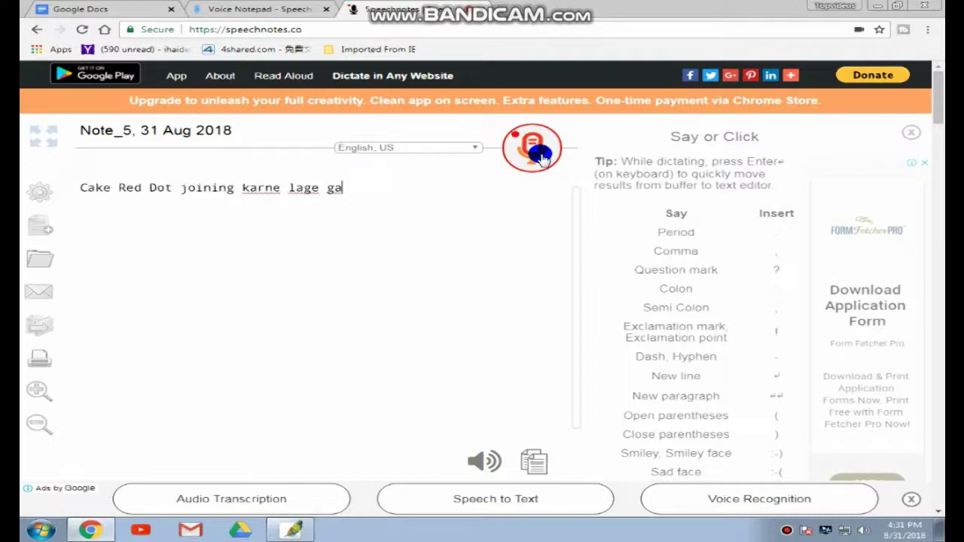
key(BackSpace)
key(BackSpace)
key(BackSpace)
key(BackSpace)
key(BackSpace)
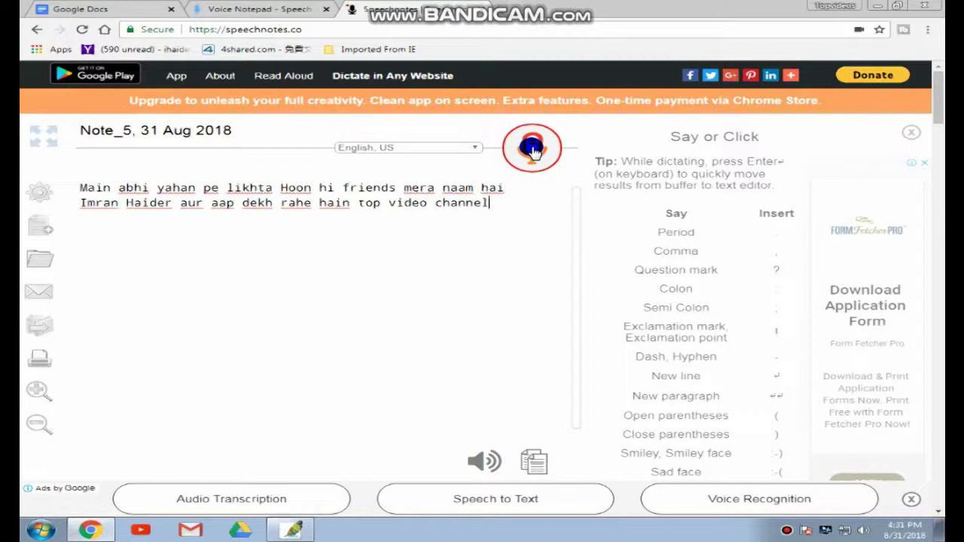
click(532, 151)
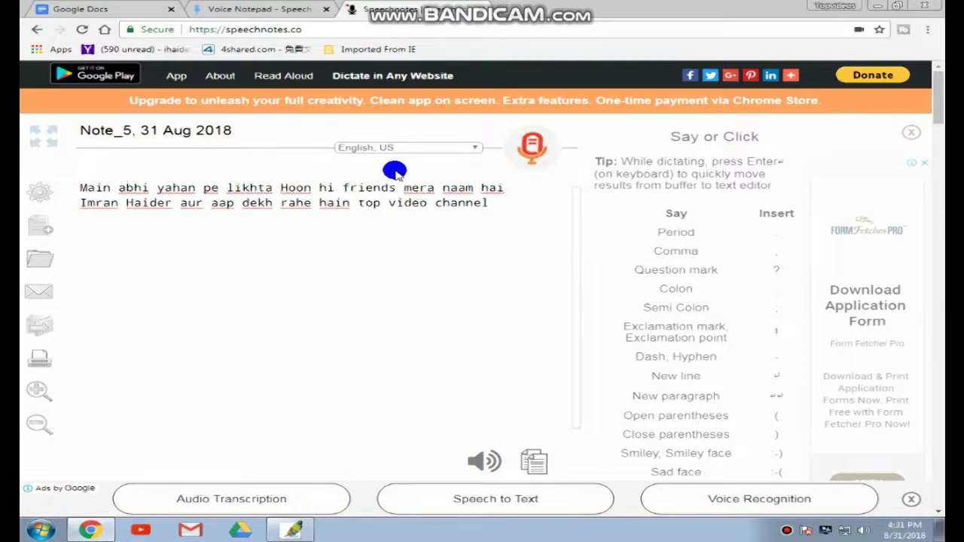
Open the note's gear settings menu and close it again, leaving the dictated lines unchanged
click(41, 192)
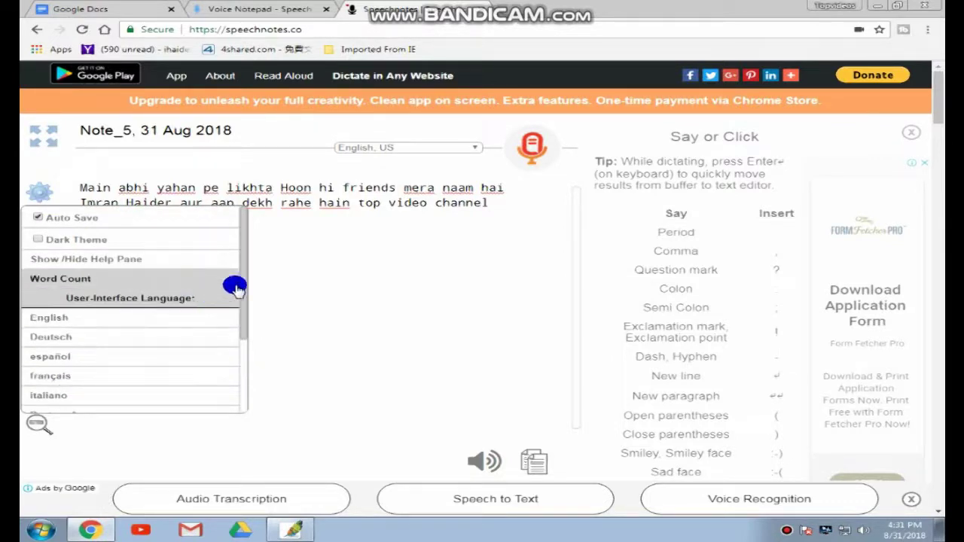
mouse_move(244, 275)
mouse_down()
mouse_move(241, 362)
mouse_move(283, 269)
mouse_up()
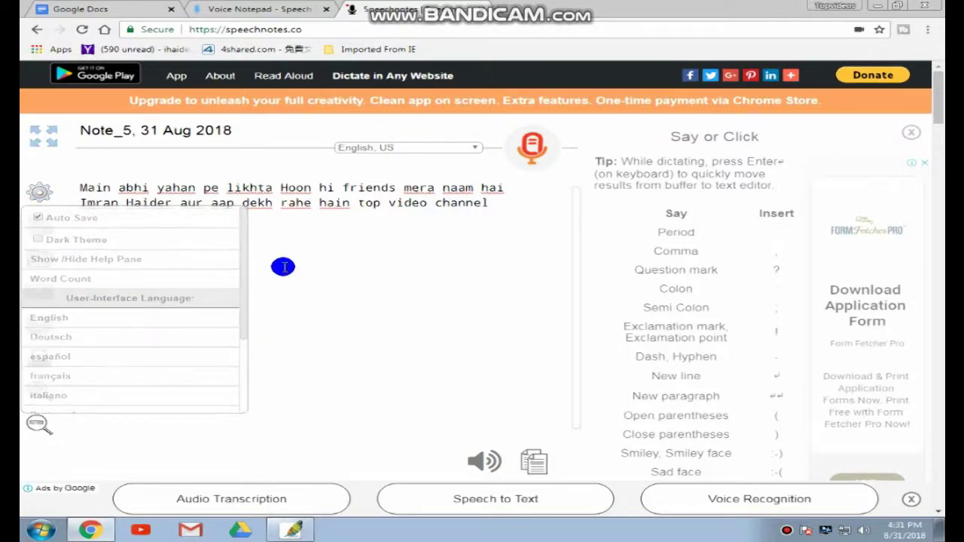
mouse_move(41, 190)
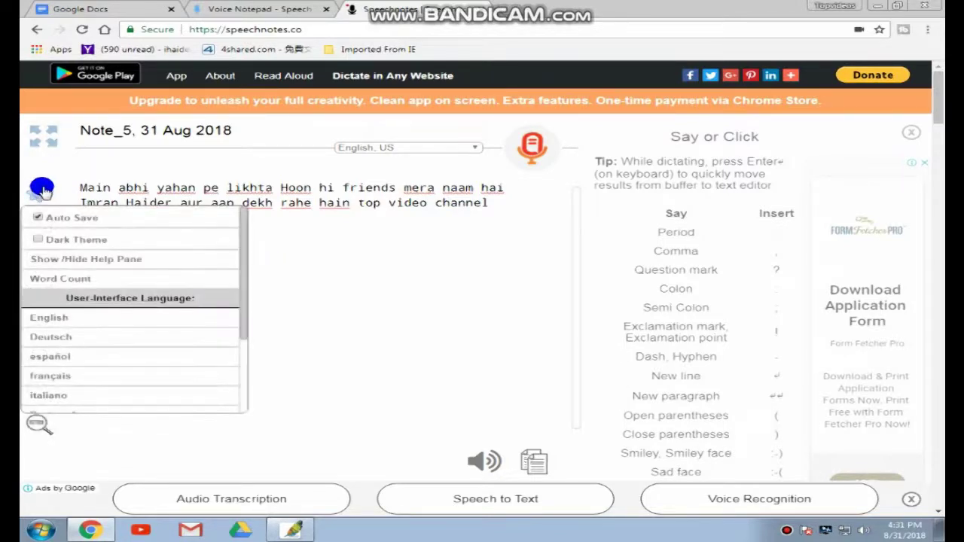
mouse_move(241, 249)
mouse_down()
mouse_move(275, 271)
mouse_move(278, 236)
mouse_up()
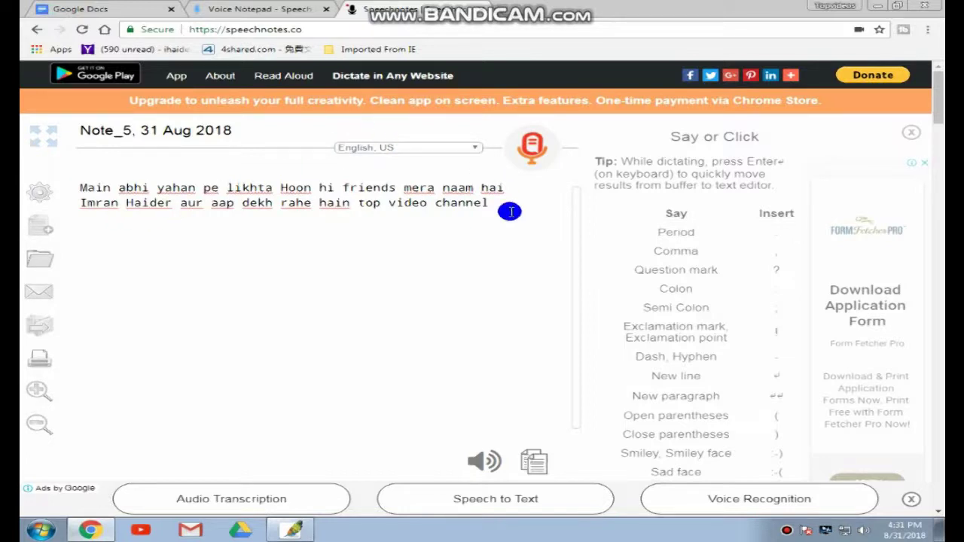
Open dictation.io's Voice Notepad and test English dictation, removing misheard words
click(280, 15)
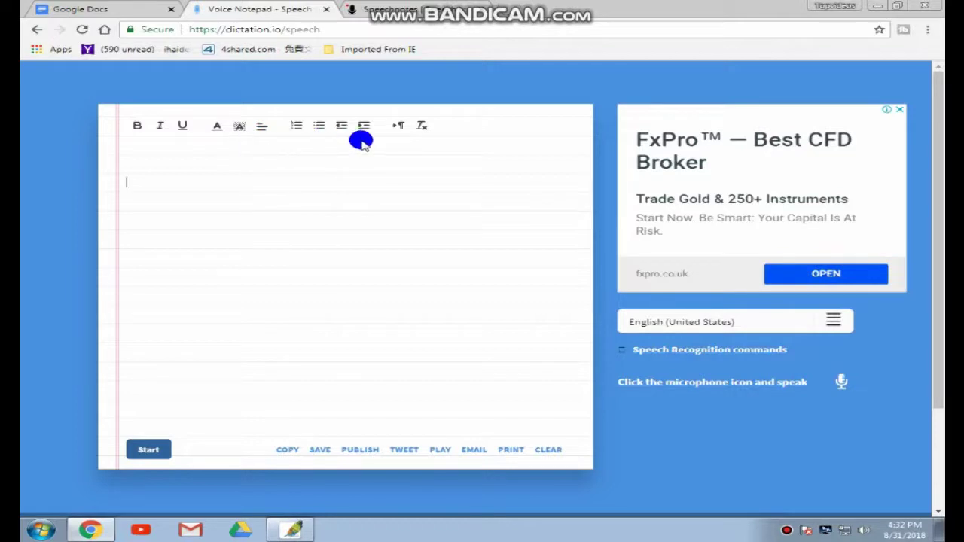
click(147, 451)
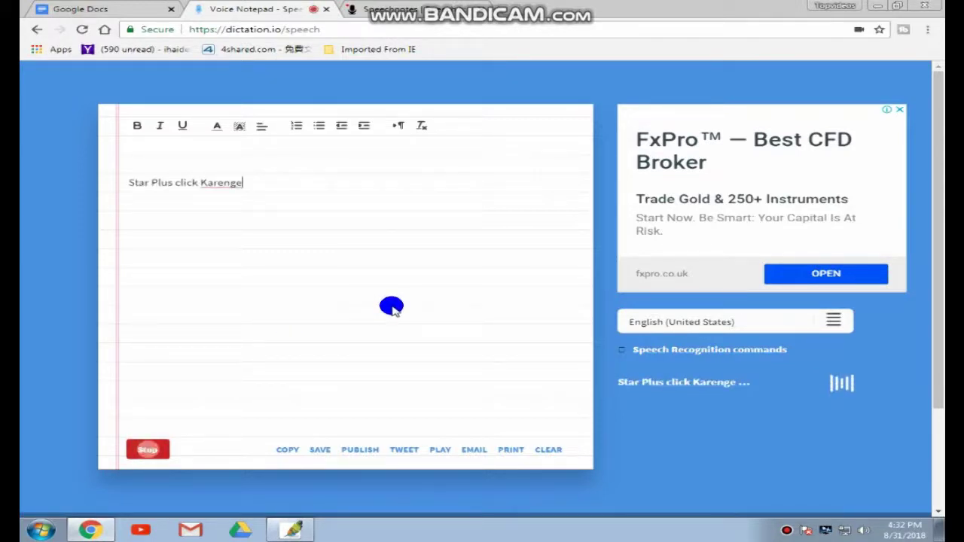
key(BackSpace)
key(BackSpace)
key(BackSpace)
key(BackSpace)
key(BackSpace)
key(BackSpace)
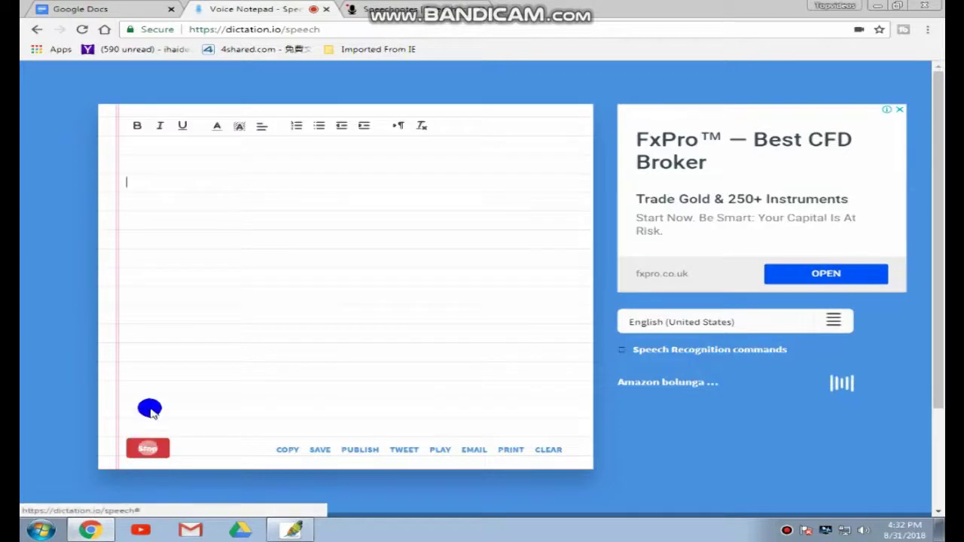
key(BackSpace)
key(BackSpace)
key(BackSpace)
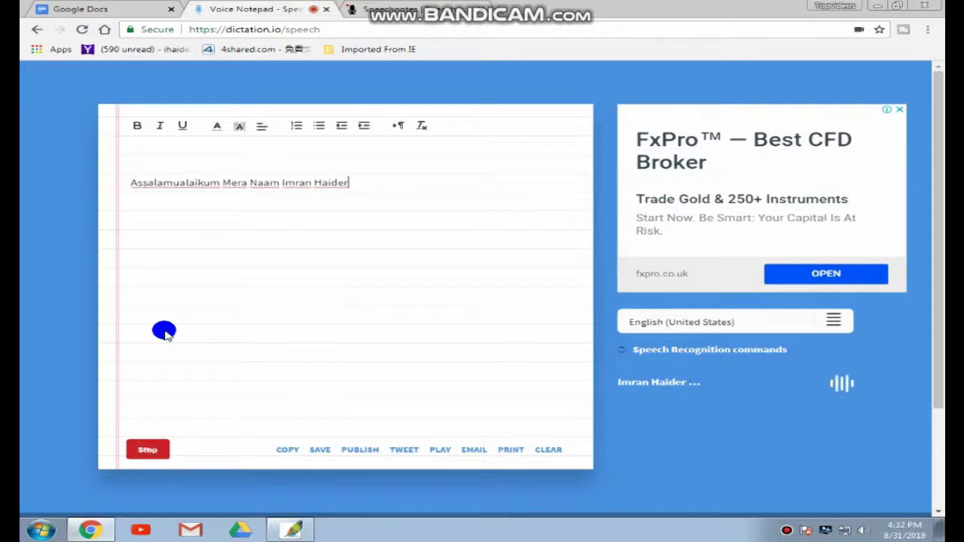
Stop the English dictation and erase the dictated sentence so the editor is empty
click(148, 447)
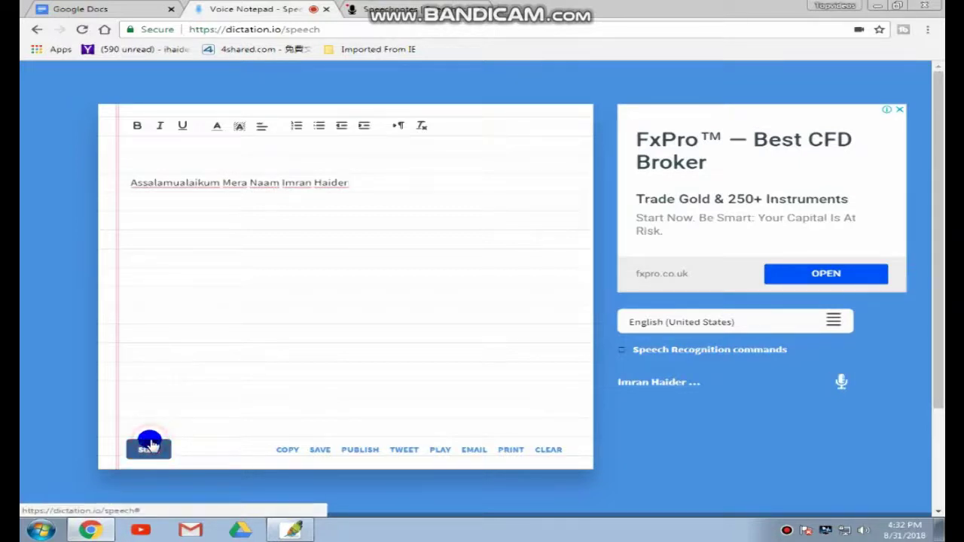
click(384, 181)
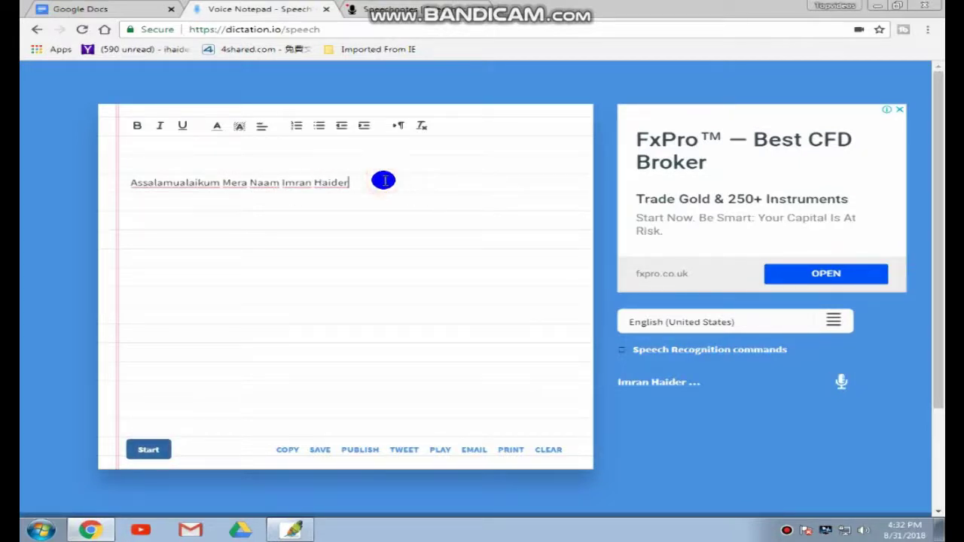
key(BackSpace)
key(BackSpace)
key(BackSpace)
key(BackSpace)
key(BackSpace)
key(BackSpace)
key(BackSpace)
key(BackSpace)
key(BackSpace)
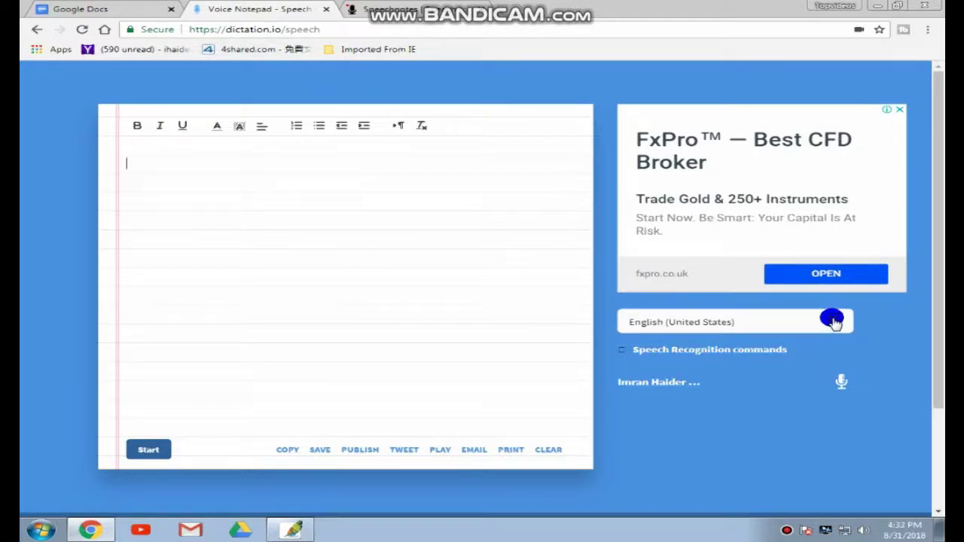
Set dictation.io's recognition language to اردو (پاکستان), Urdu (Pakistan)
click(780, 320)
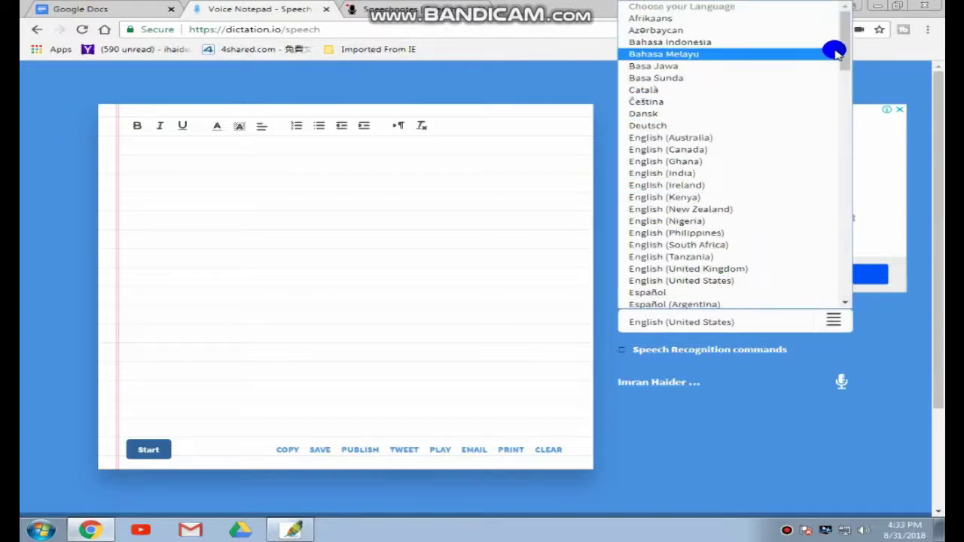
drag(847, 63, 831, 202)
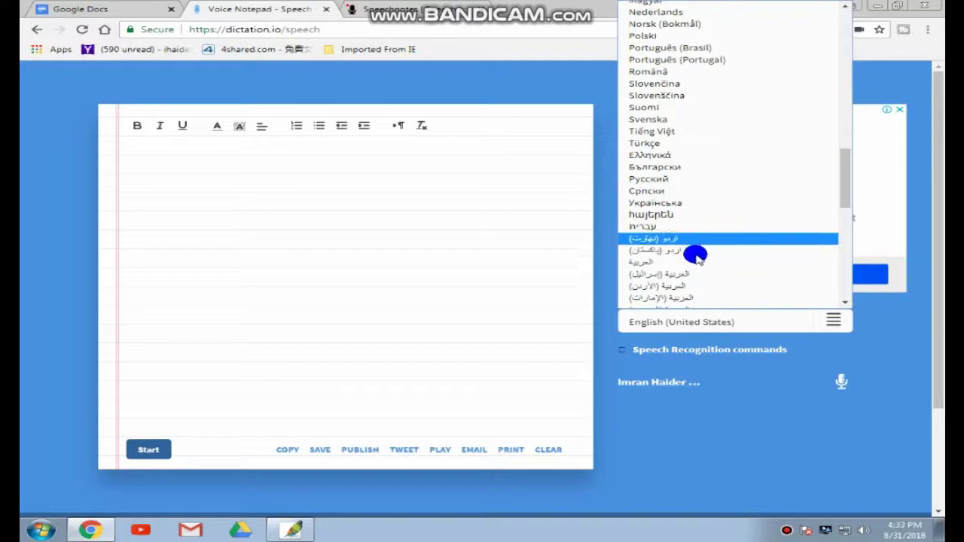
click(692, 255)
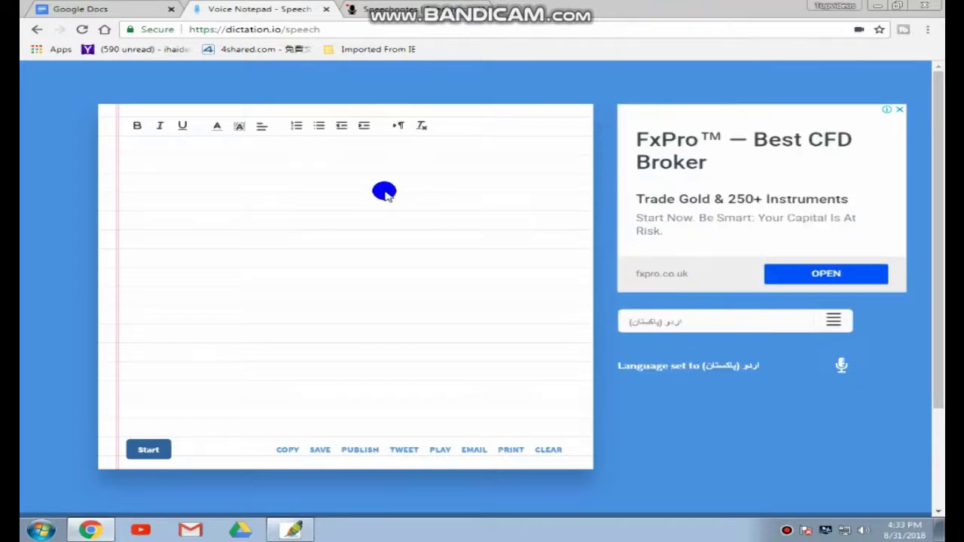
Dictate a line of Urdu into the empty editor, then stop dictation to keep it
click(557, 150)
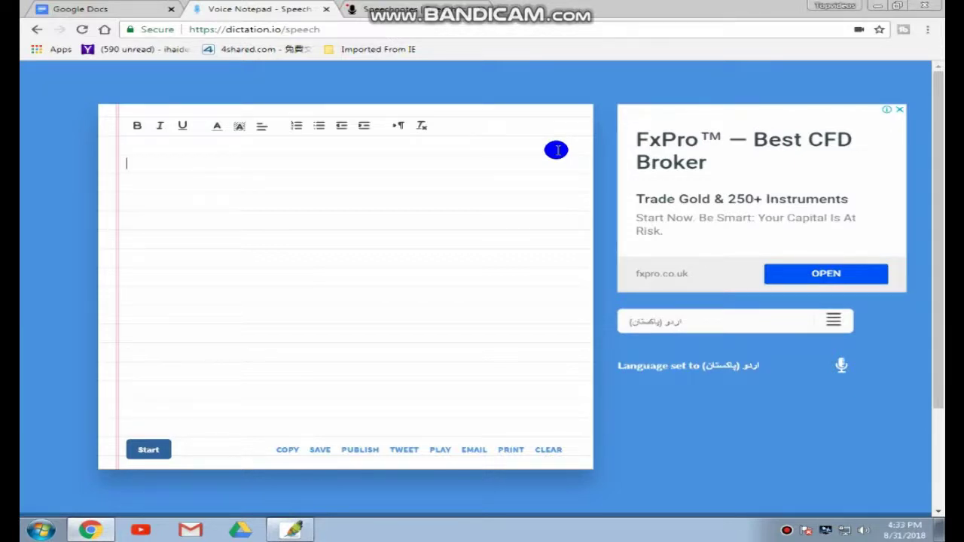
click(148, 449)
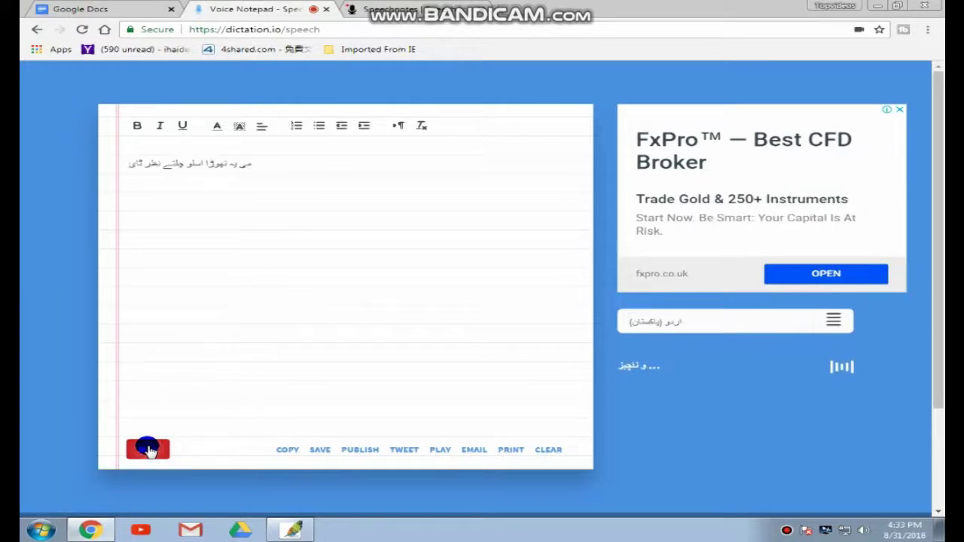
click(149, 450)
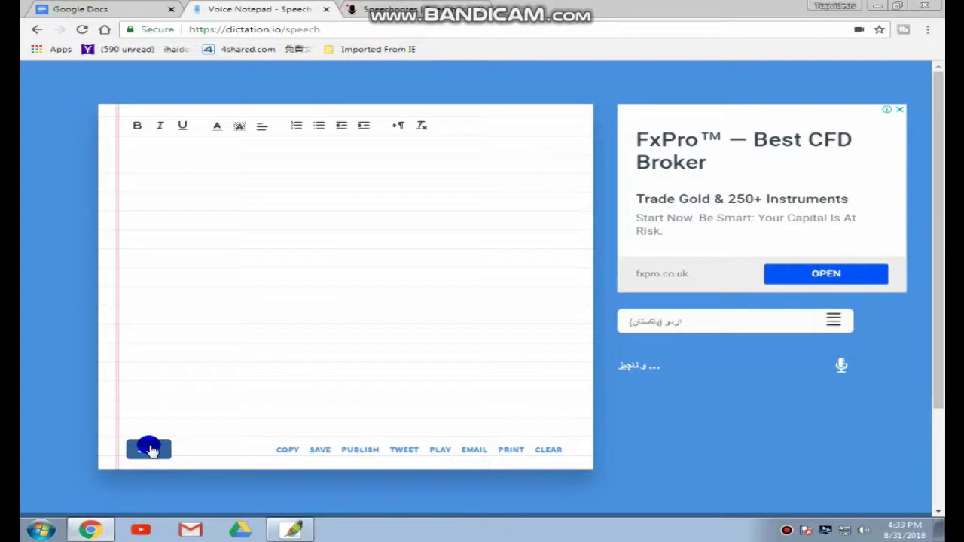
click(149, 449)
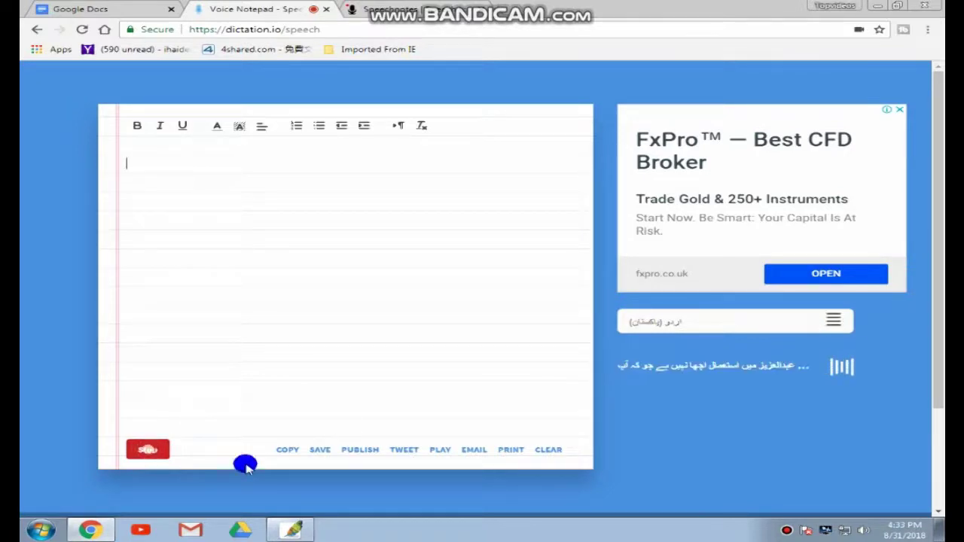
click(147, 451)
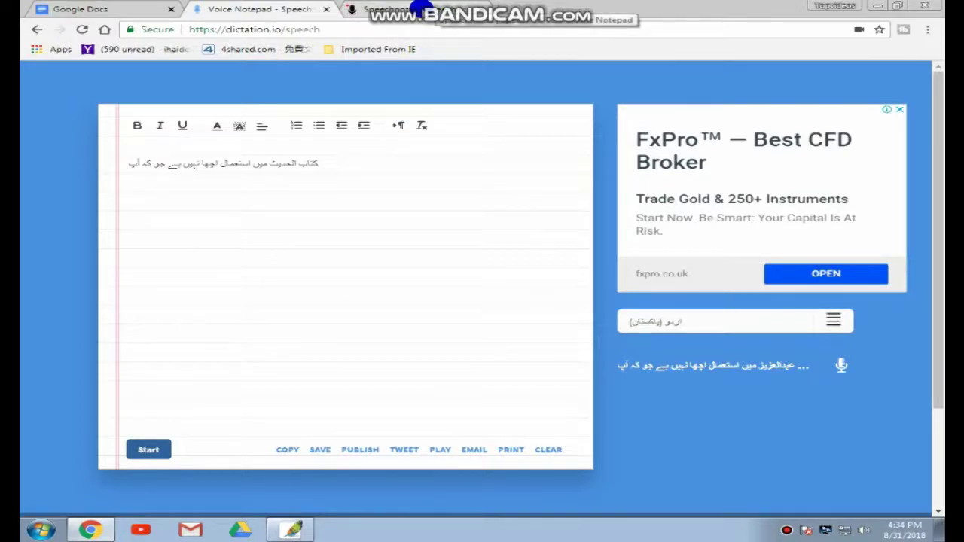
Check the Speechnotes and dictation.io tabs and close the developer tools pane that opened
click(422, 9)
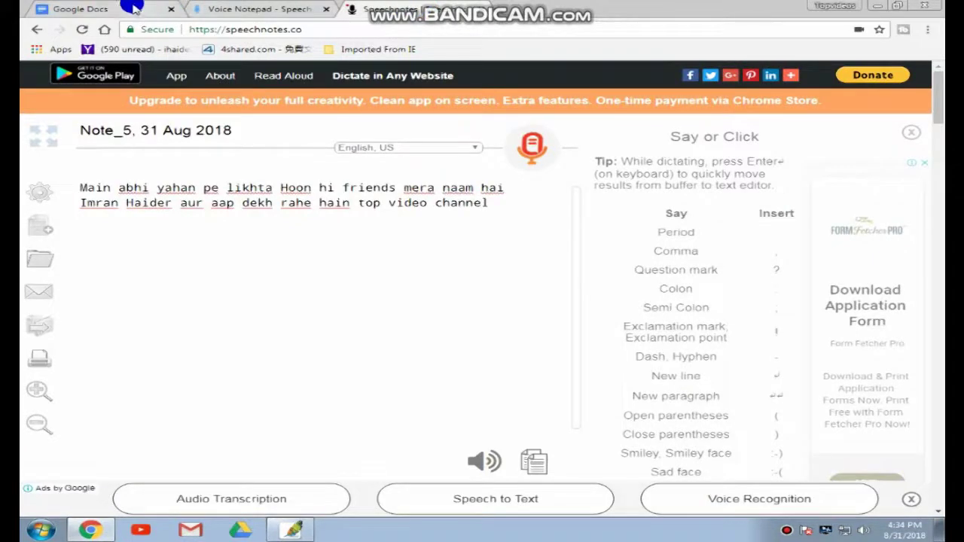
click(211, 9)
key(ctrl+shift+i)
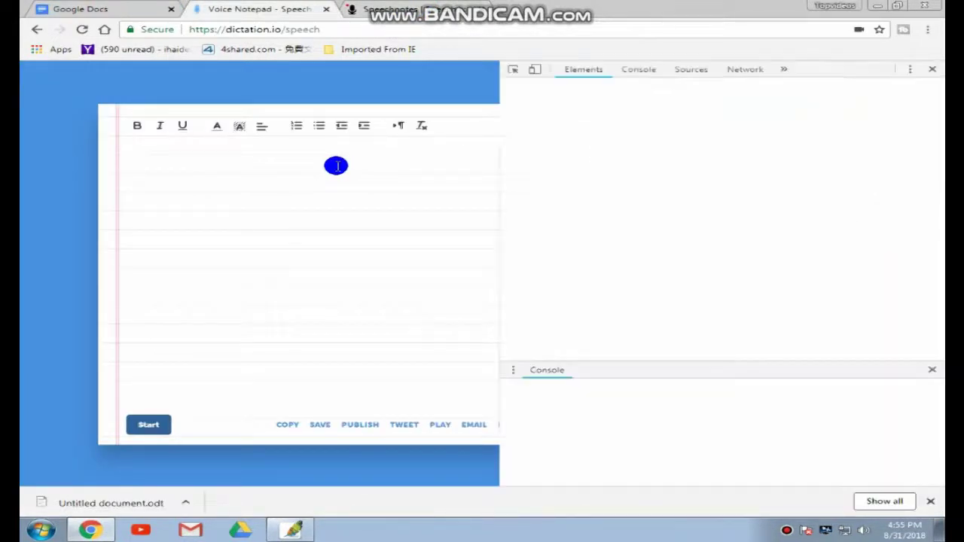
click(931, 69)
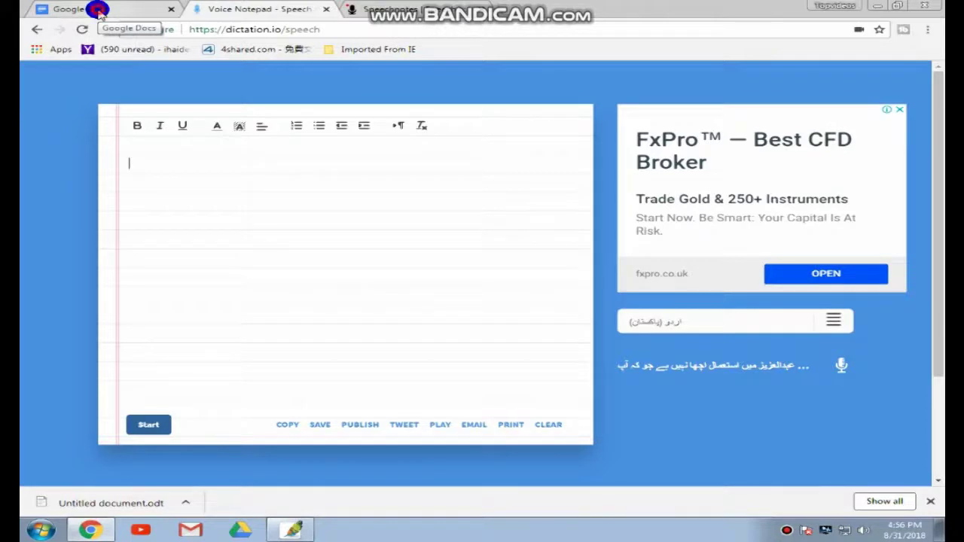
Create a new Blank document from the Google Docs home page
click(100, 11)
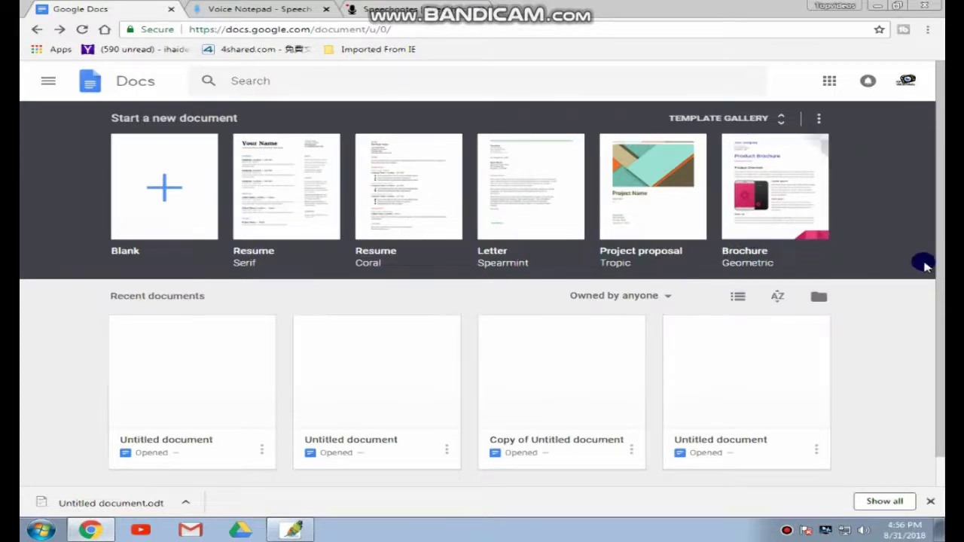
scroll(940, 202, down, 1)
scroll(941, 211, up, 1)
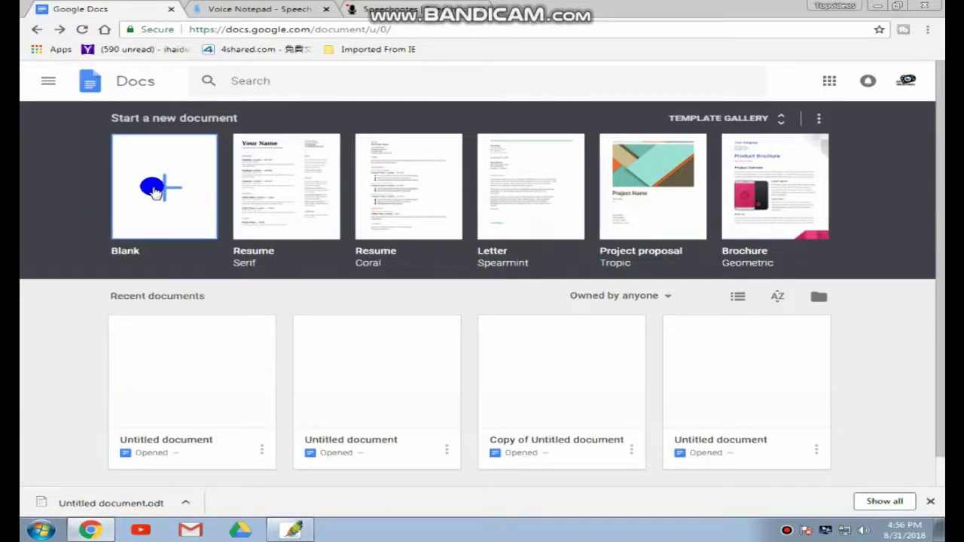
click(154, 191)
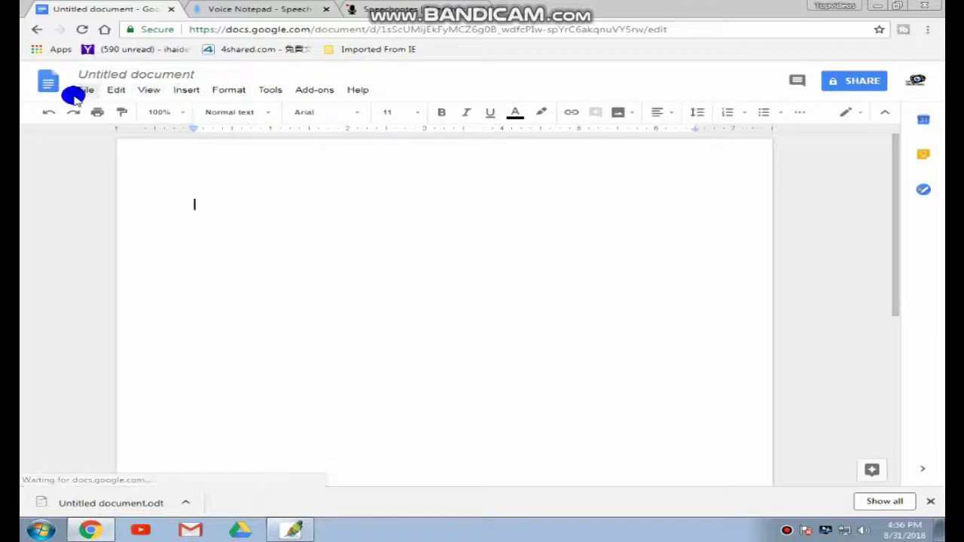
Enable voice typing from the Tools menu and choose Urdu (Pakistan) in the mic panel's language list
click(270, 92)
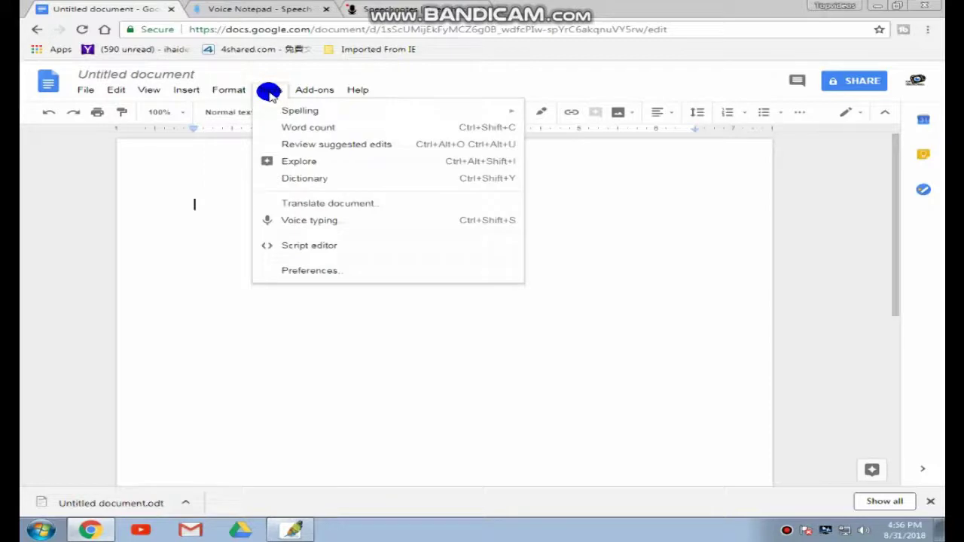
click(298, 220)
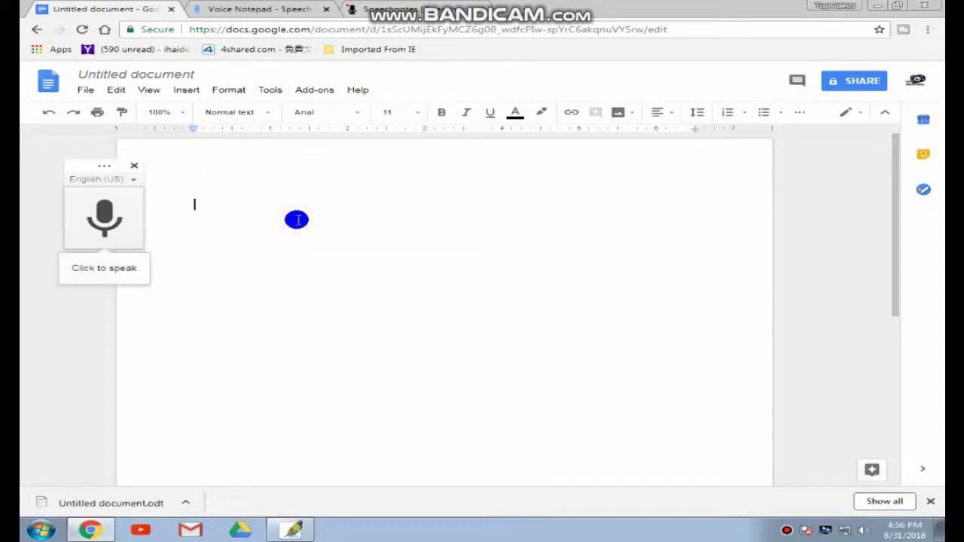
click(136, 182)
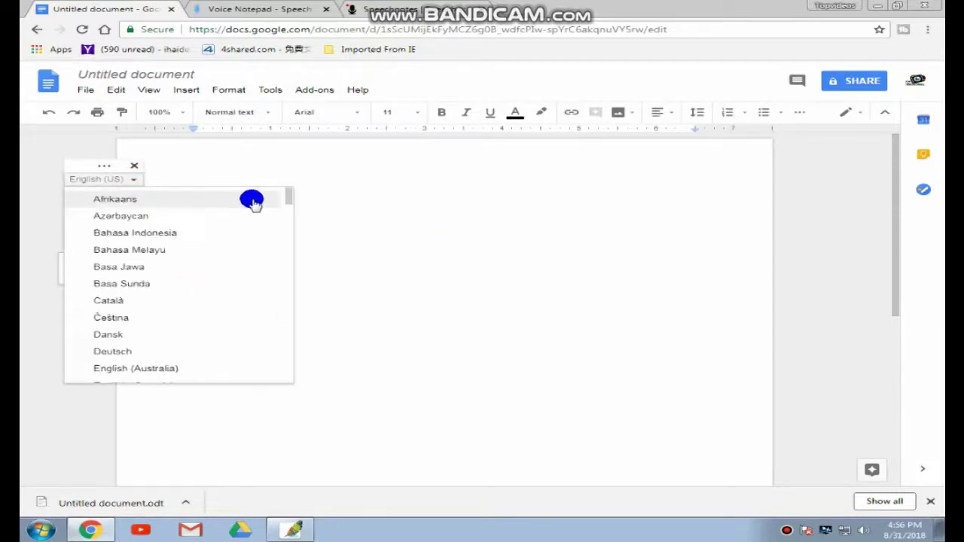
drag(289, 201, 287, 317)
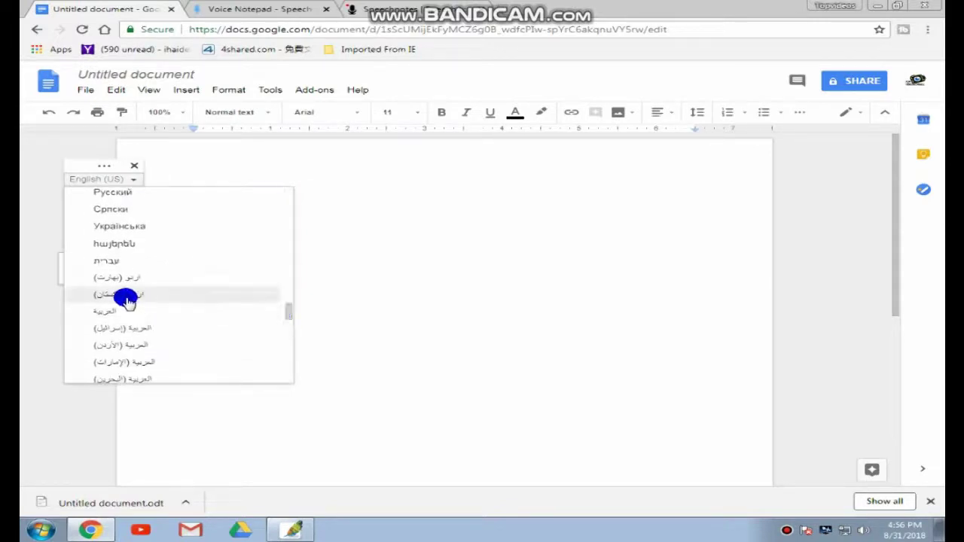
click(126, 298)
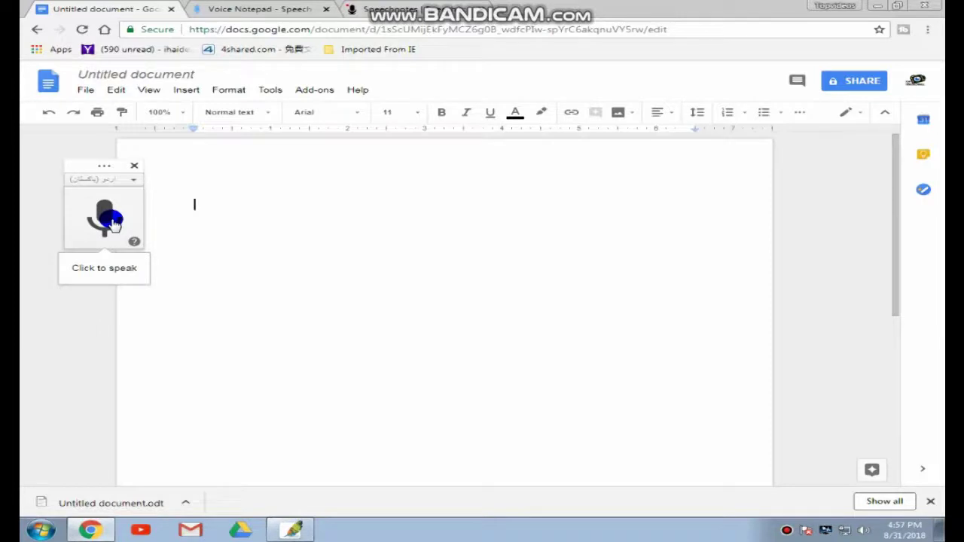
Dictate the Urdu greeting with the voice typing microphone, then stop listening
click(112, 224)
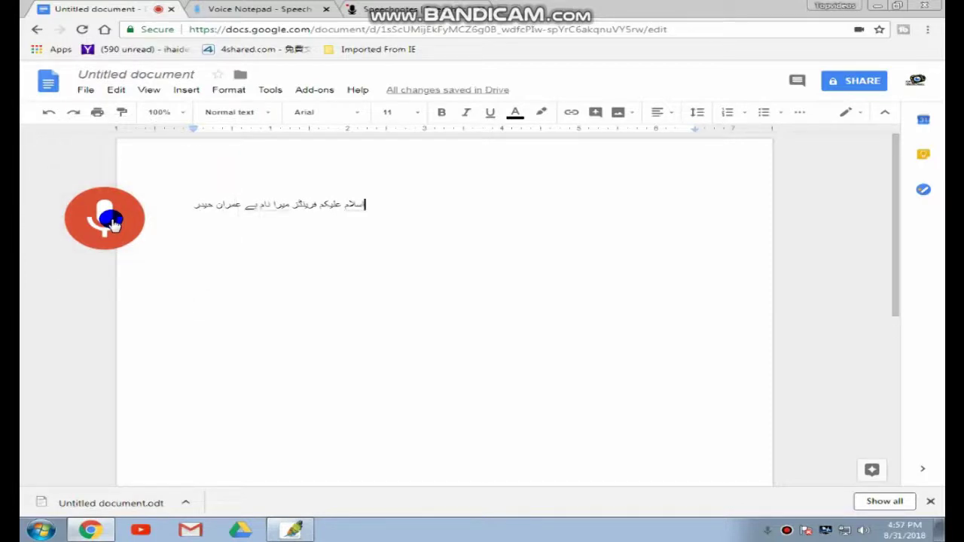
click(105, 218)
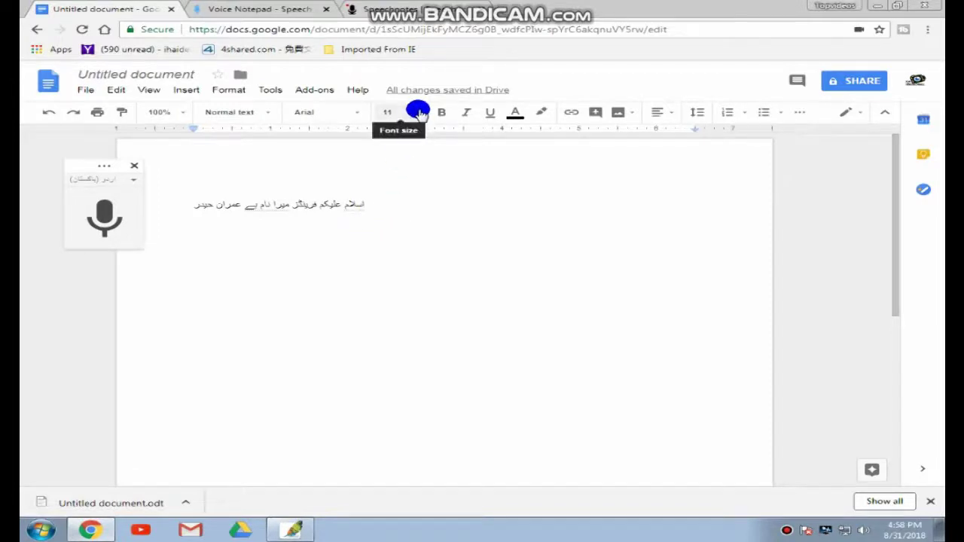
Select the dictated Urdu line and format it bold at font size 36
click(419, 112)
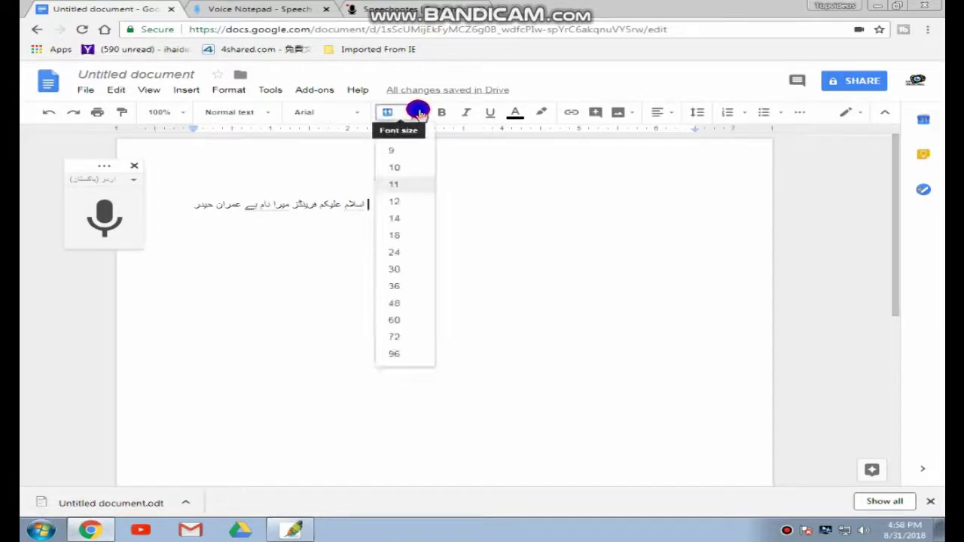
click(404, 322)
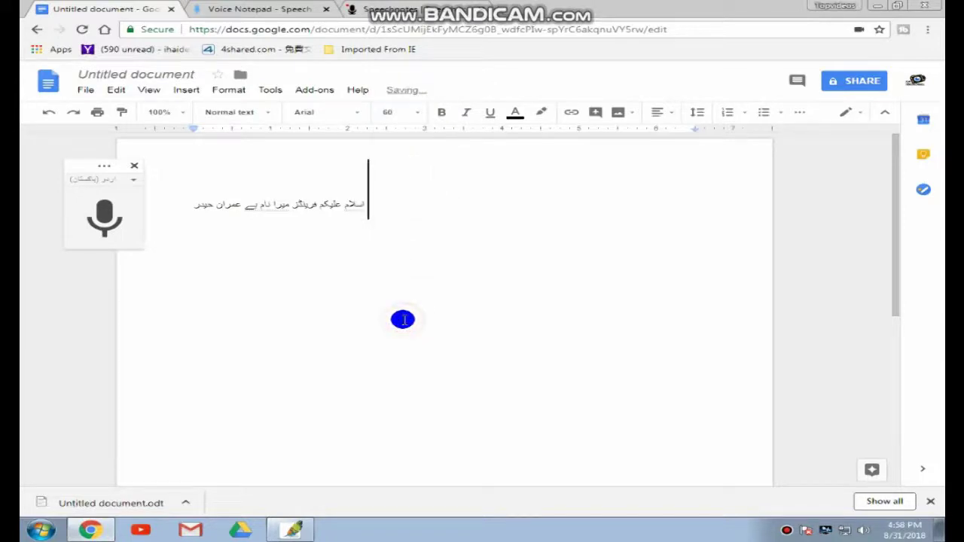
drag(372, 214, 378, 214)
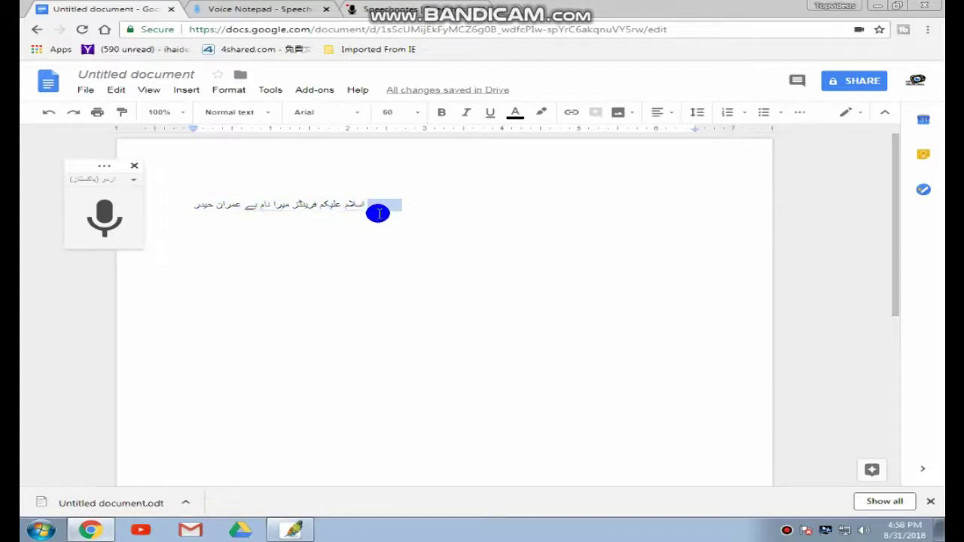
drag(379, 213, 379, 113)
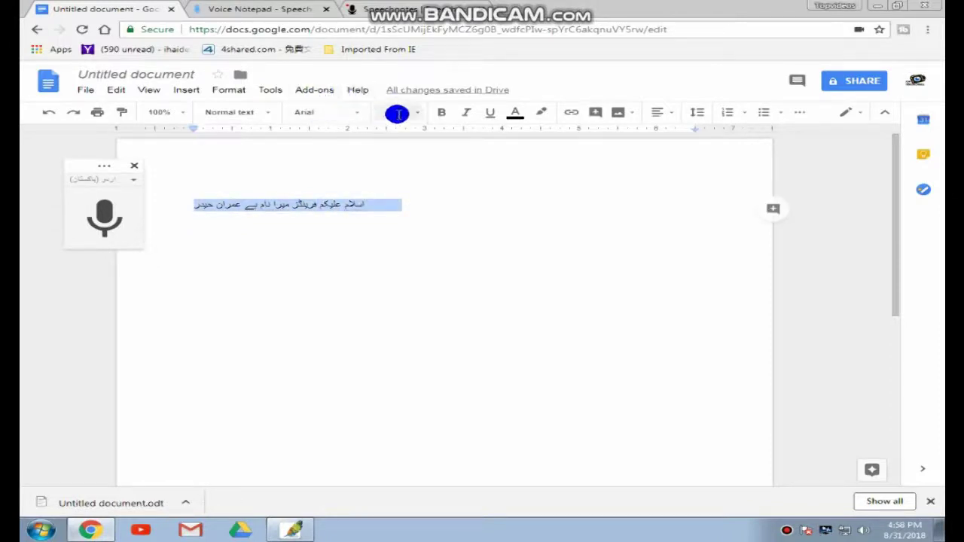
click(409, 114)
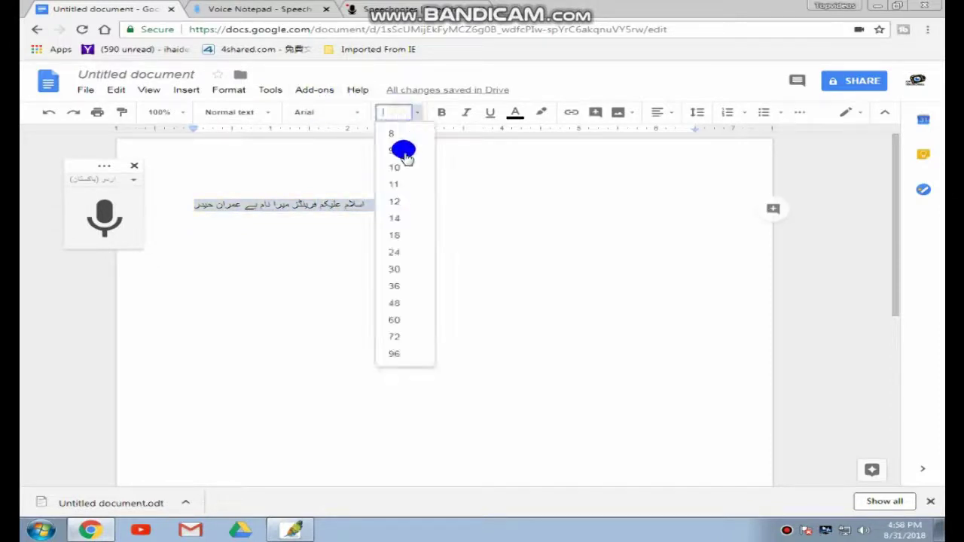
click(394, 286)
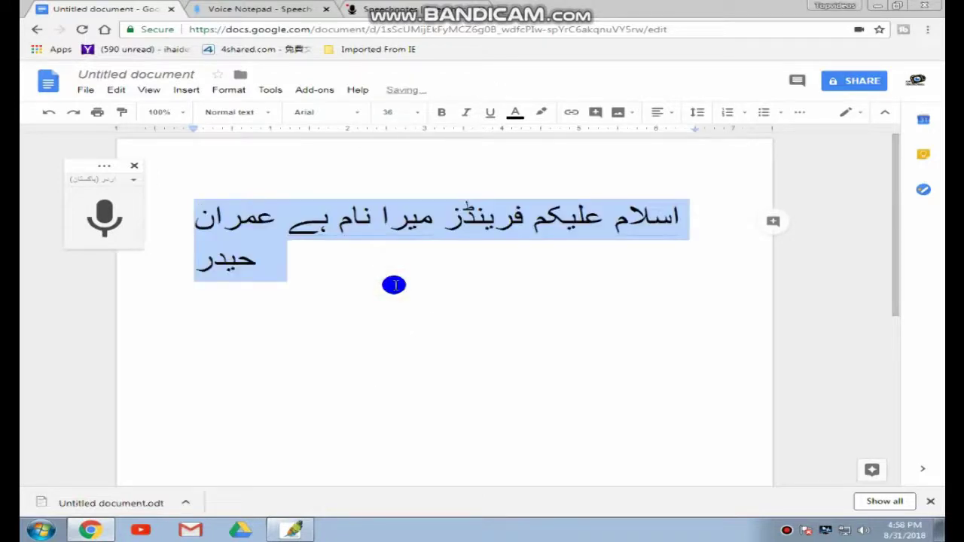
click(437, 113)
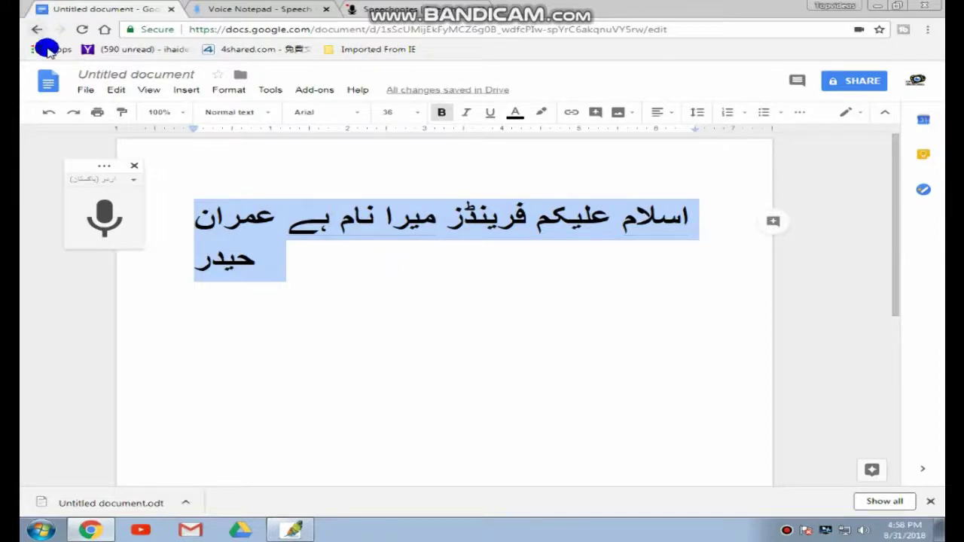
click(84, 92)
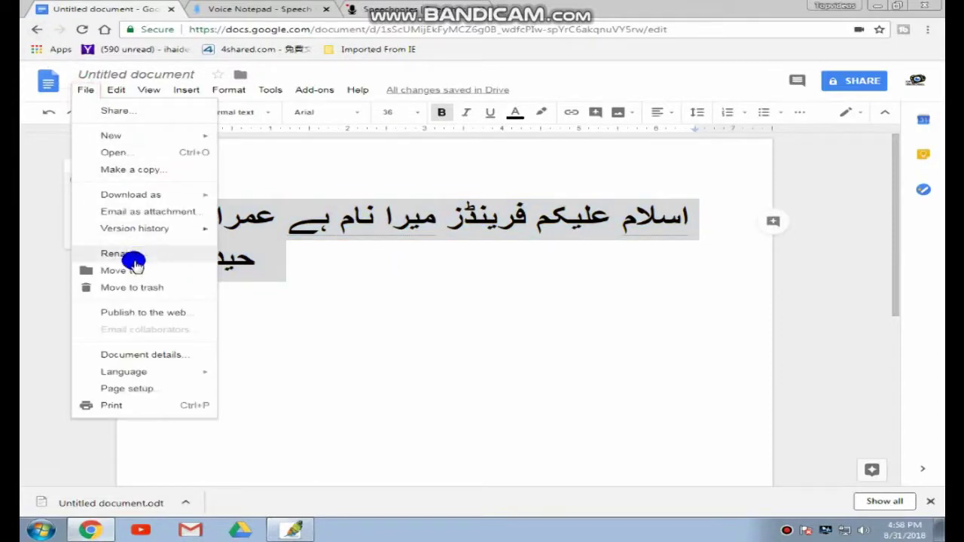
Download the document as Microsoft Word (.docx), Untitled document.docx, then minimise Chrome
mouse_move(125, 194)
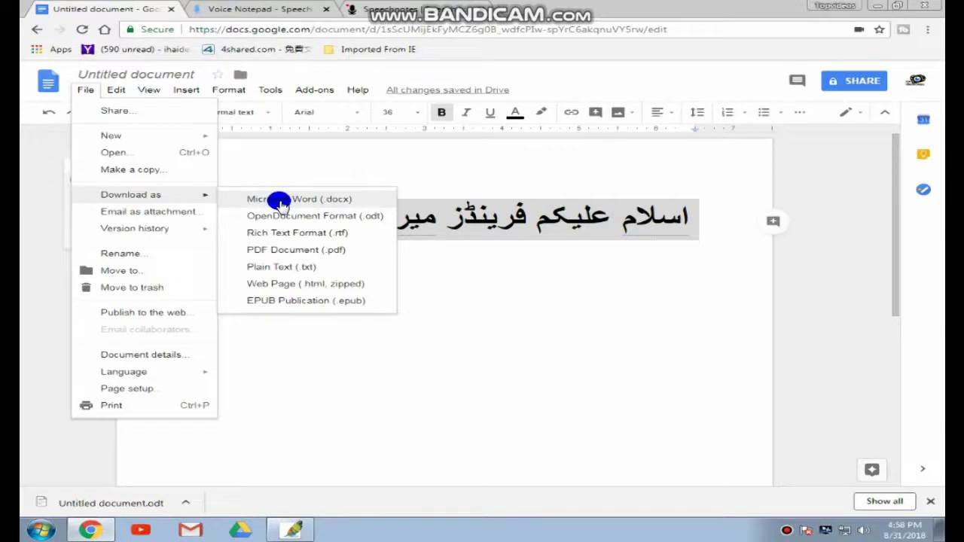
click(280, 201)
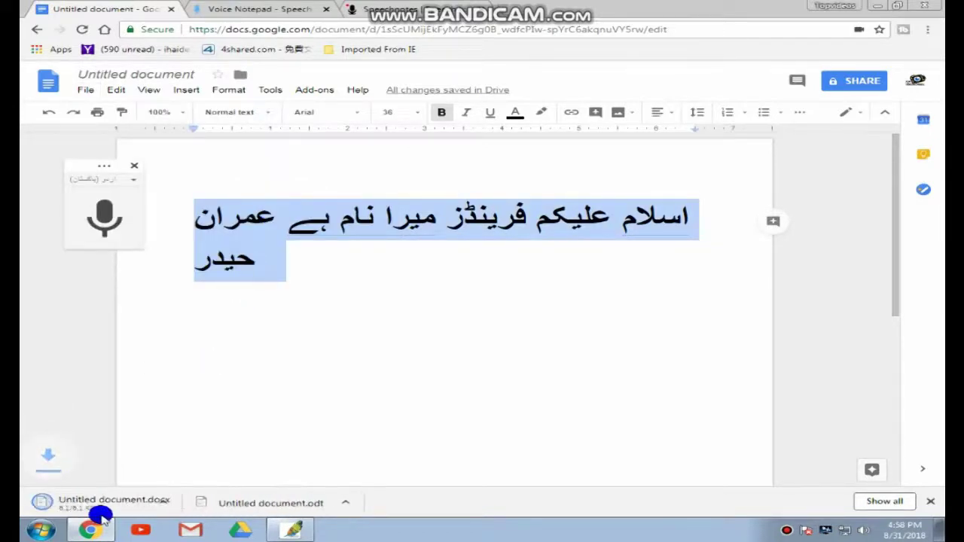
click(874, 7)
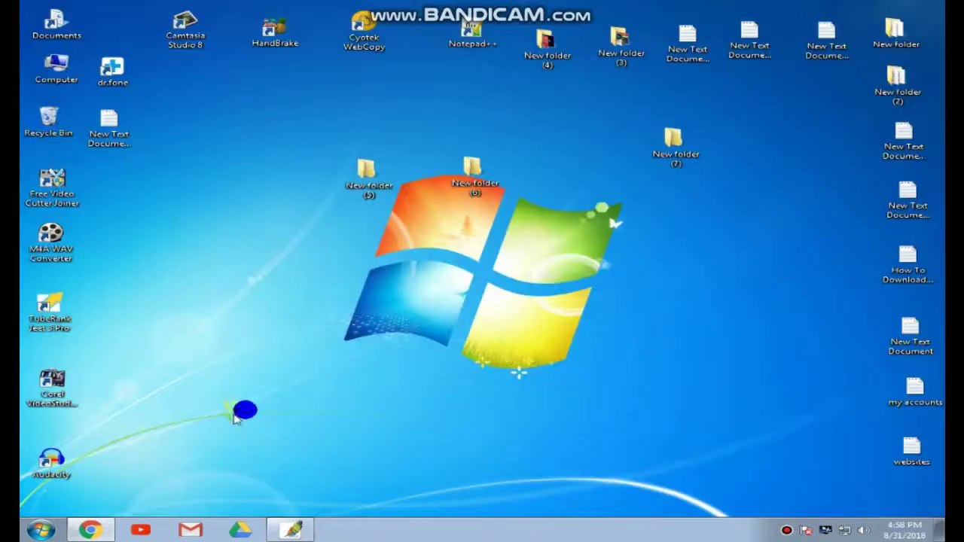
Open Untitled document.docx from Documents > Downloads in WordPad
double_click(54, 22)
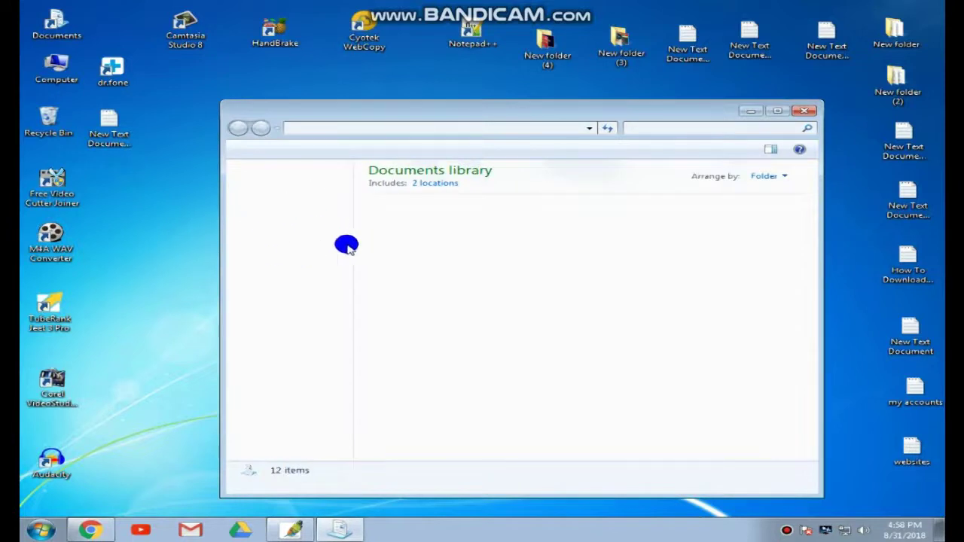
click(280, 197)
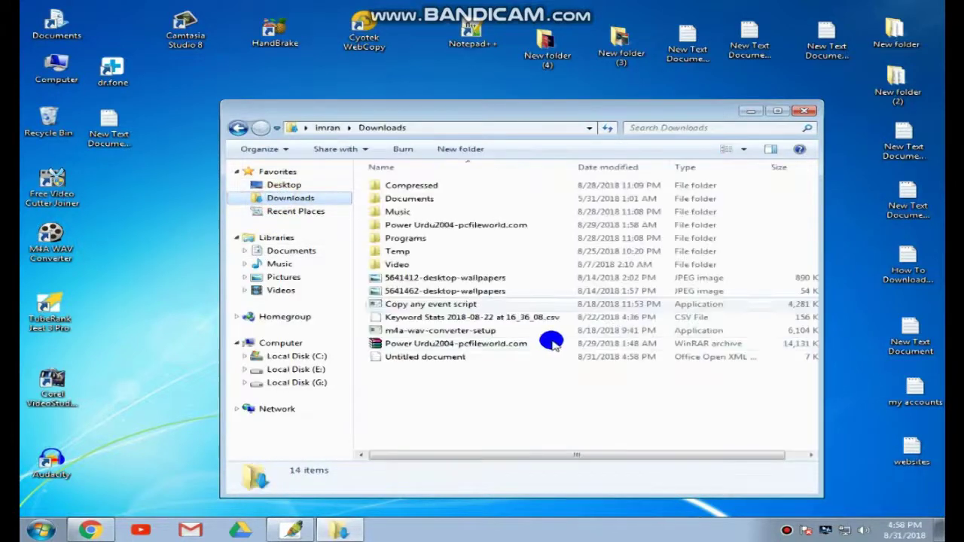
click(426, 358)
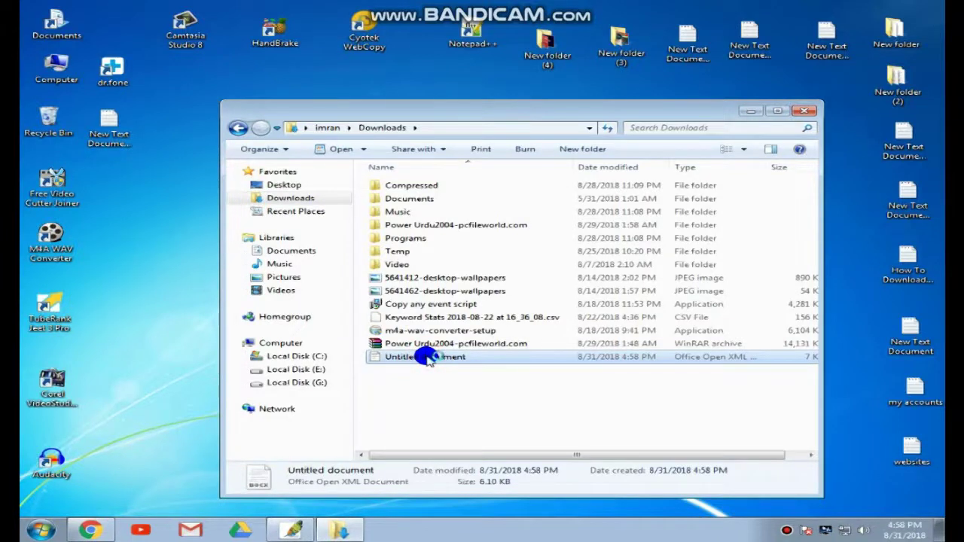
double_click(426, 358)
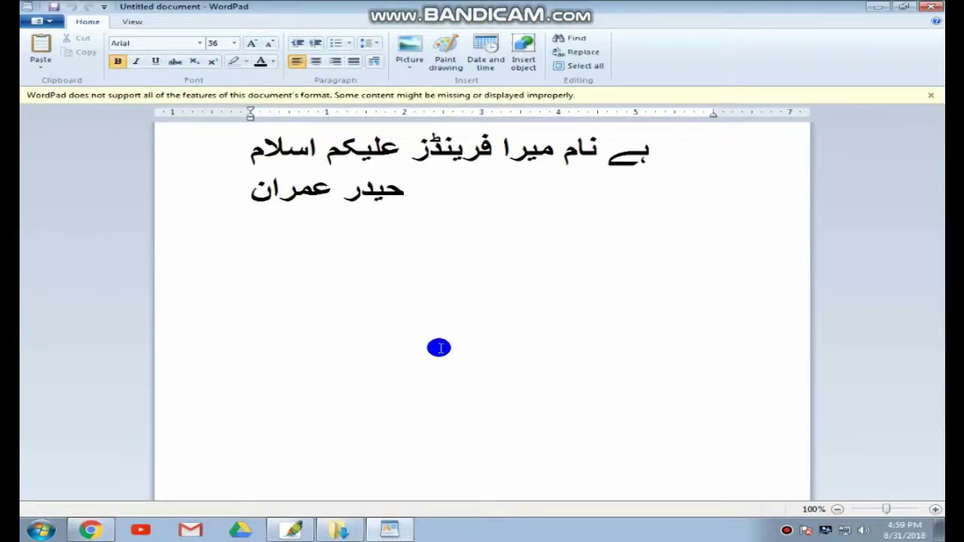
Select all the Urdu text in WordPad, minimize WordPad, close Downloads and bring Photoshop back
key(ctrl+a)
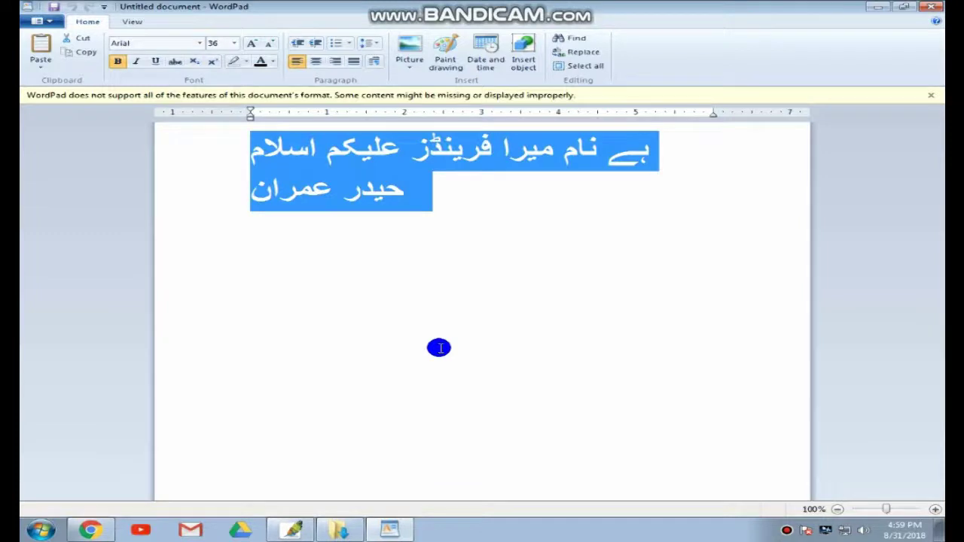
click(885, 8)
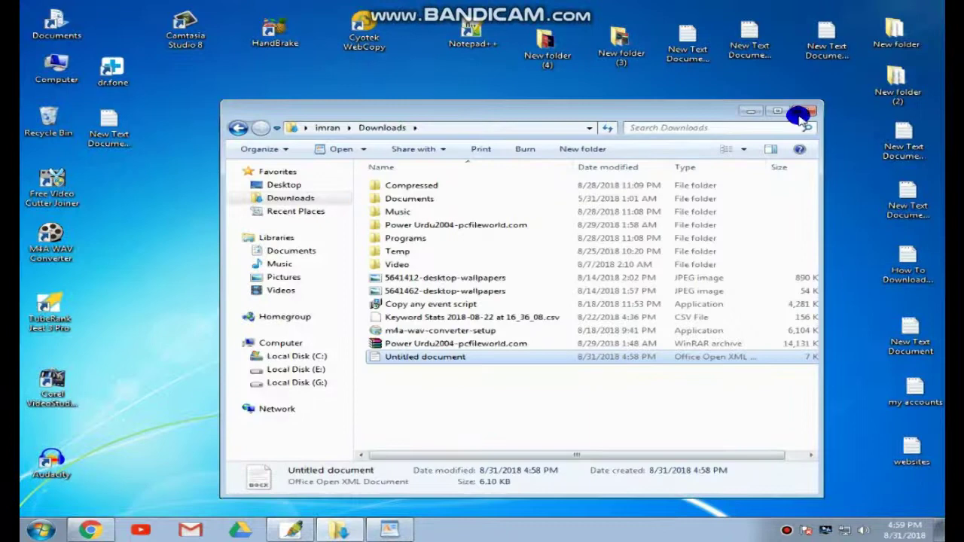
click(804, 112)
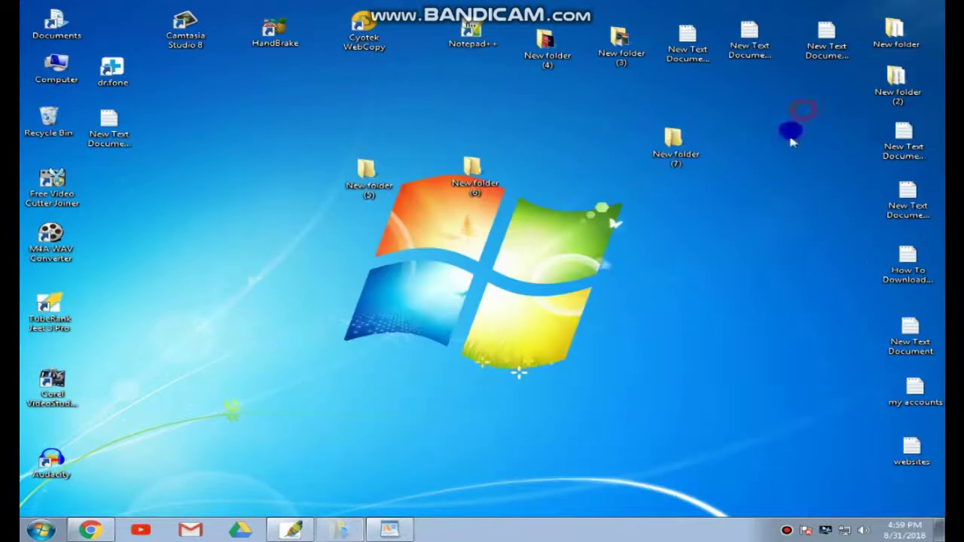
click(300, 530)
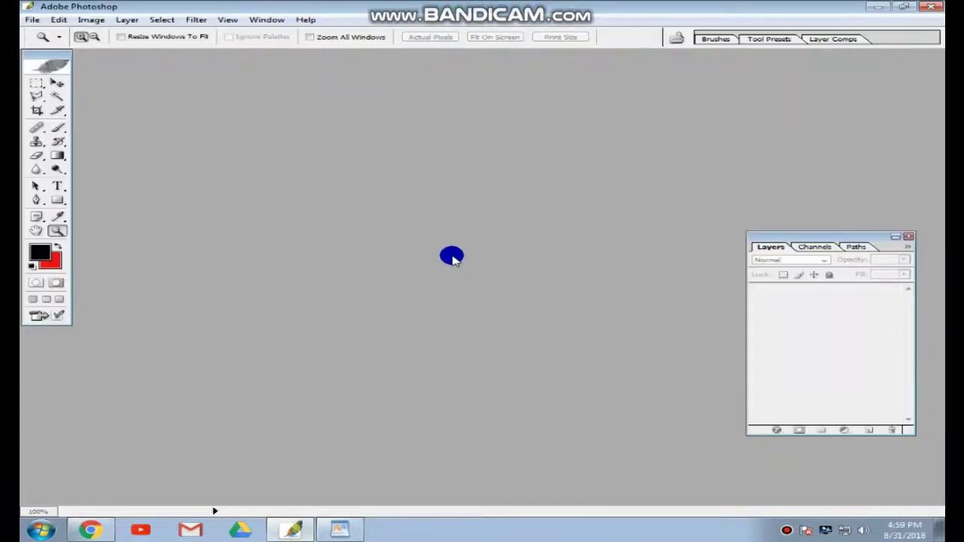
Create a 552×121 clipboard-sized image and paste the Urdu text into it as Layer 1
key(ctrl+n)
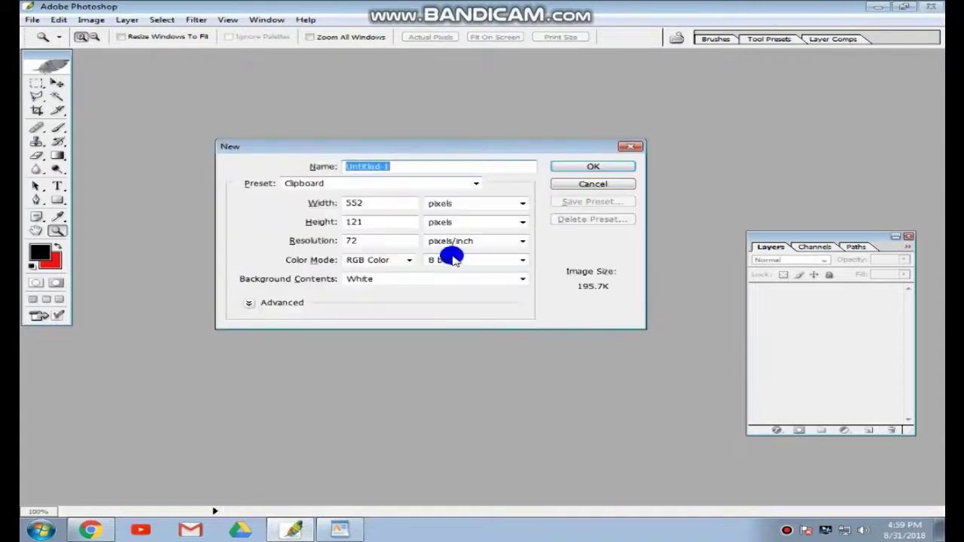
click(600, 168)
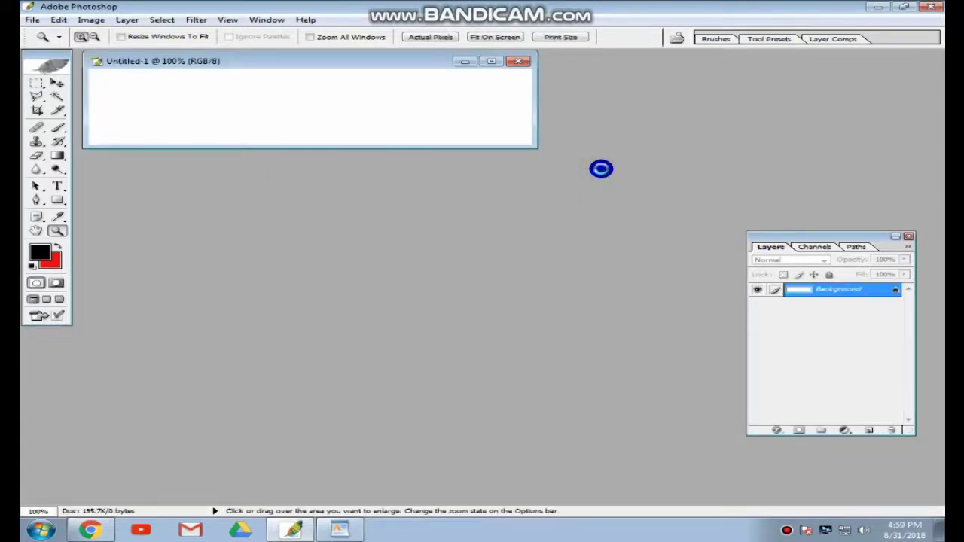
key(ctrl+v)
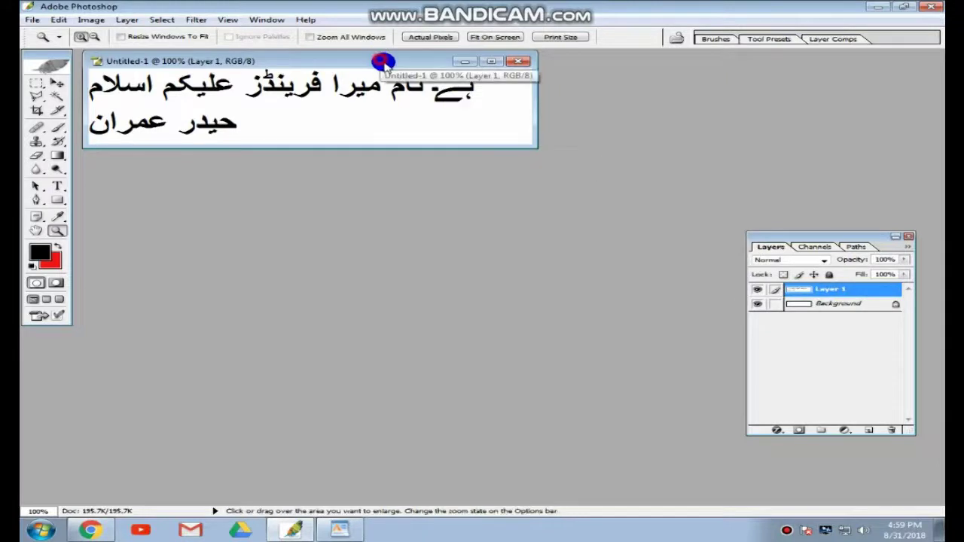
drag(383, 62, 497, 154)
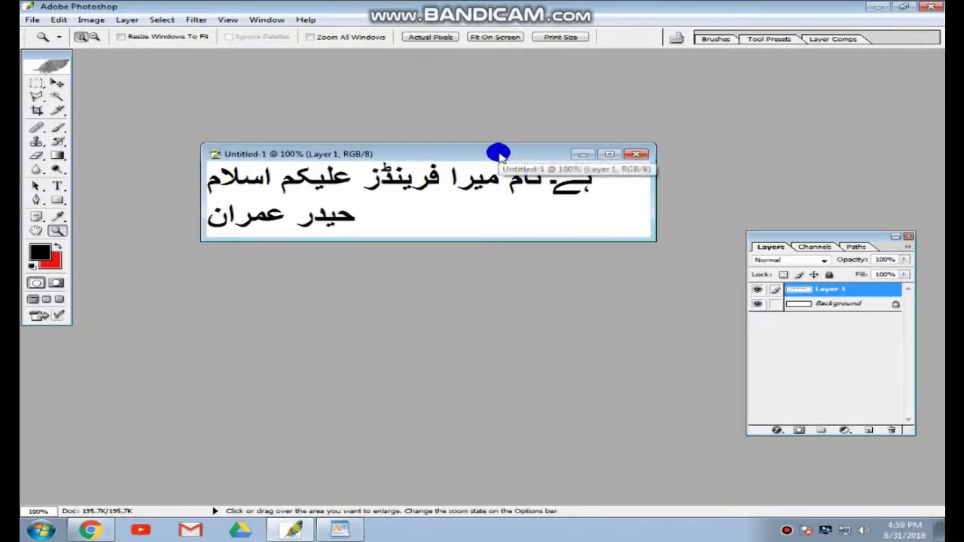
mouse_move(494, 154)
mouse_down()
mouse_move(551, 167)
mouse_move(455, 183)
mouse_up()
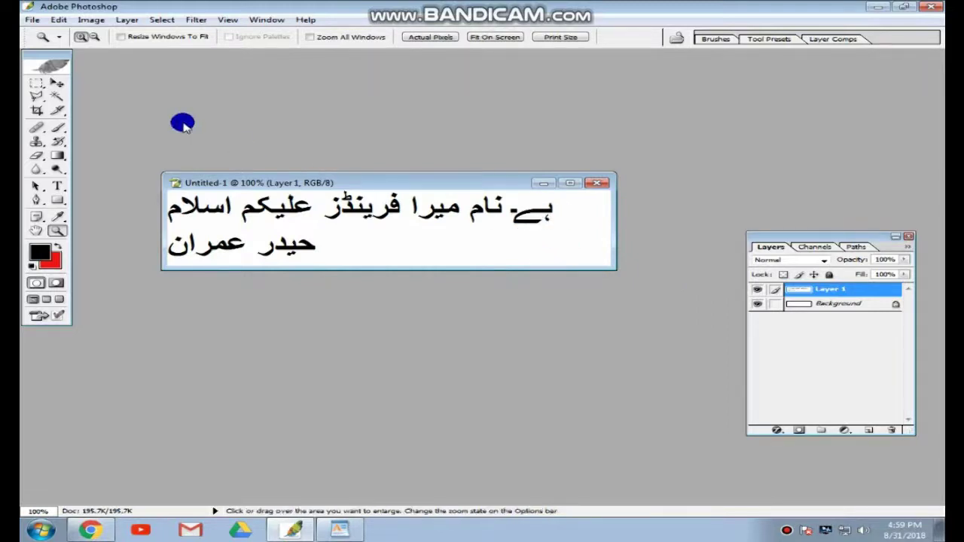
click(38, 156)
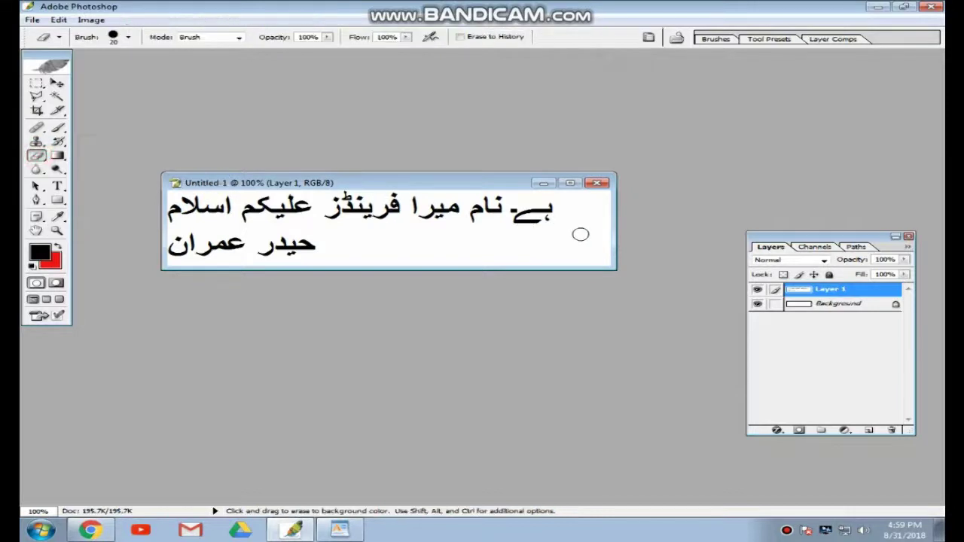
Erase the trailing word of the first Urdu line and delete the white Background layer
mouse_move(530, 225)
mouse_down()
mouse_move(519, 209)
mouse_move(536, 219)
mouse_up()
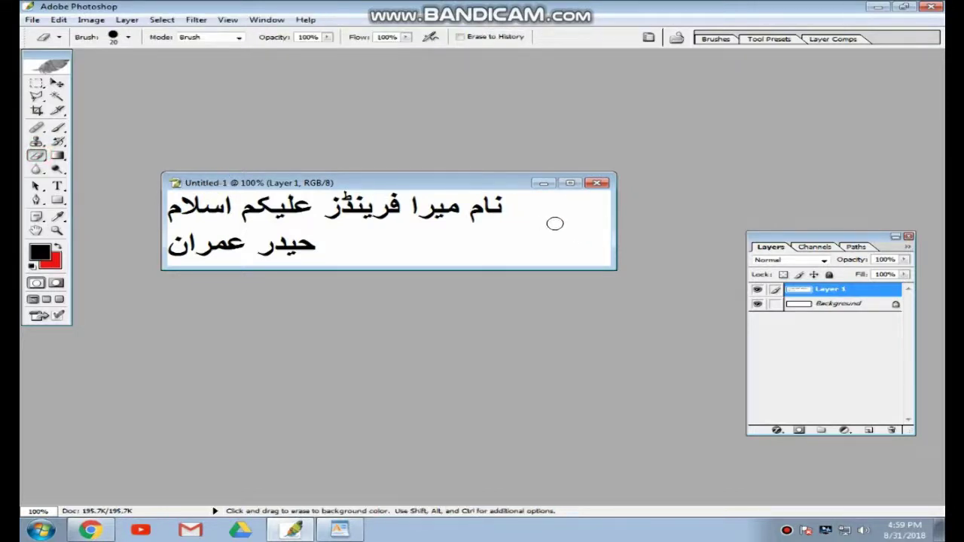
drag(474, 183, 526, 159)
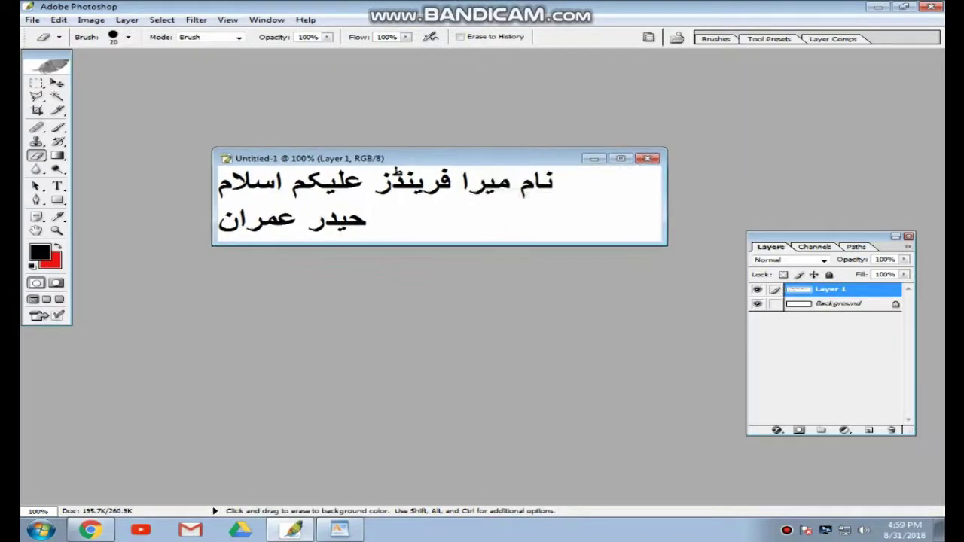
drag(830, 304, 897, 429)
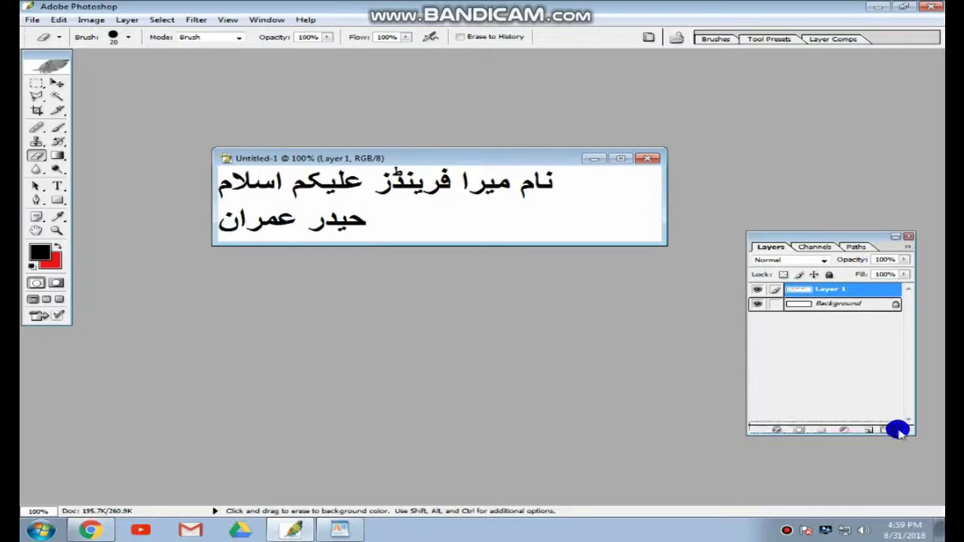
drag(563, 187, 613, 269)
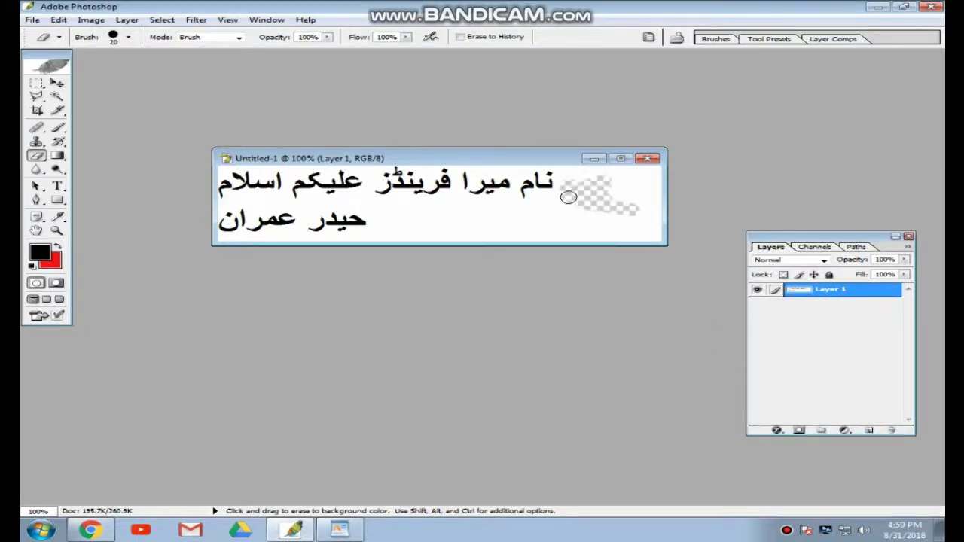
click(59, 98)
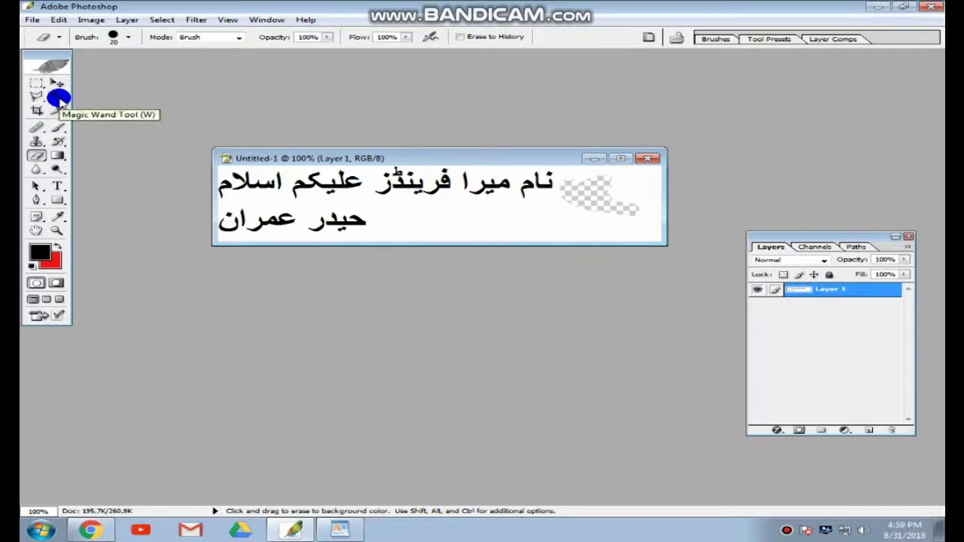
click(59, 99)
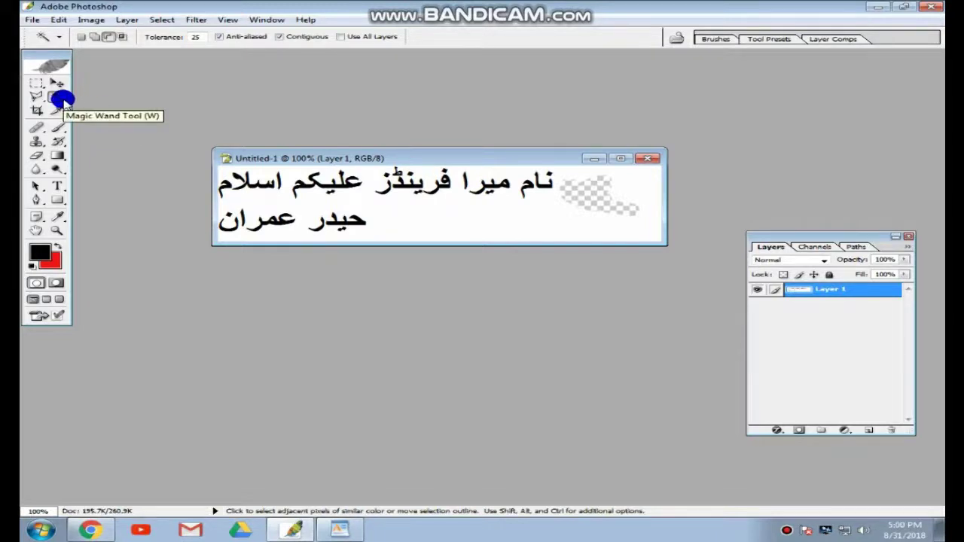
Magic Wand the white area around the text, invert it and copy the text to Layer 2
click(293, 172)
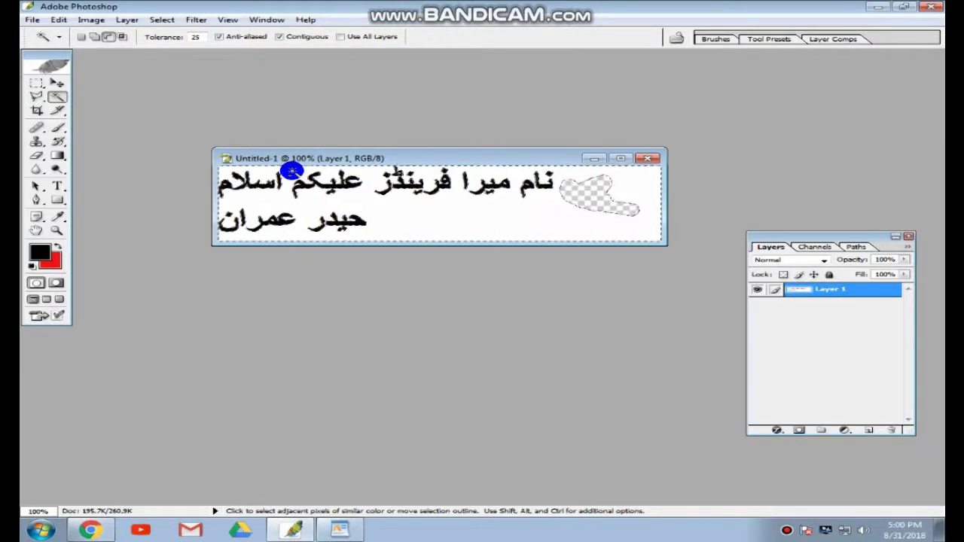
key(ctrl)
key(shift)
key(ctrl+d)
key(ctrl)
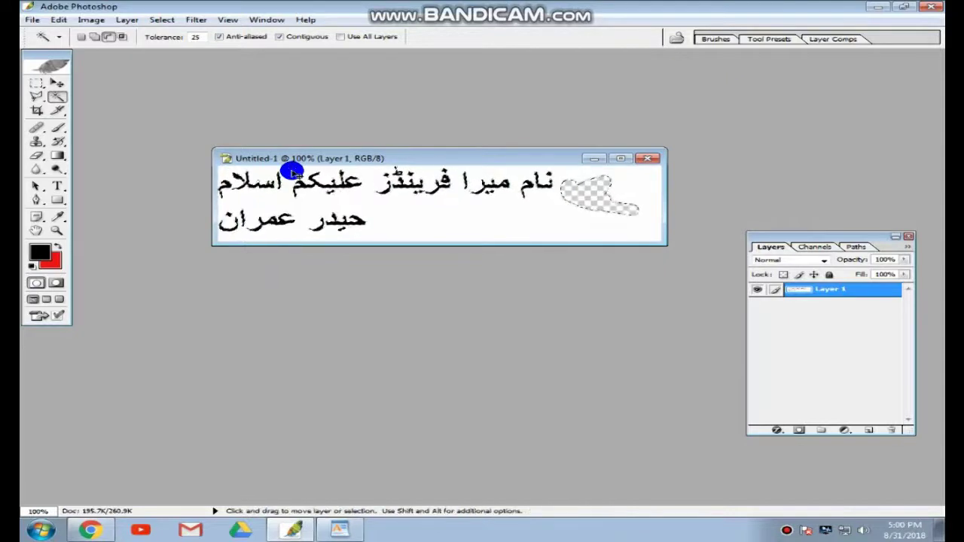
key(ctrl+j)
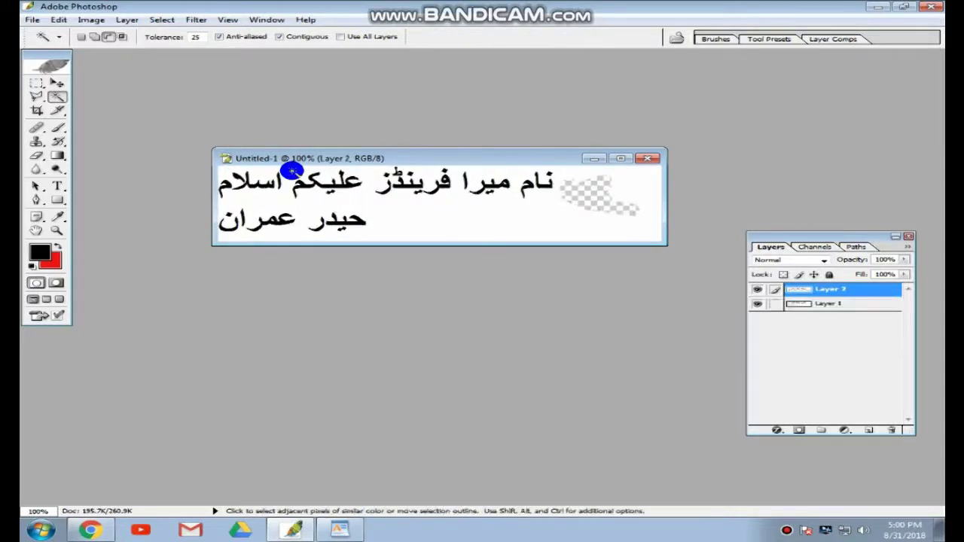
Delete the original Layer 1, leaving only the Urdu text on transparency
drag(808, 304, 894, 427)
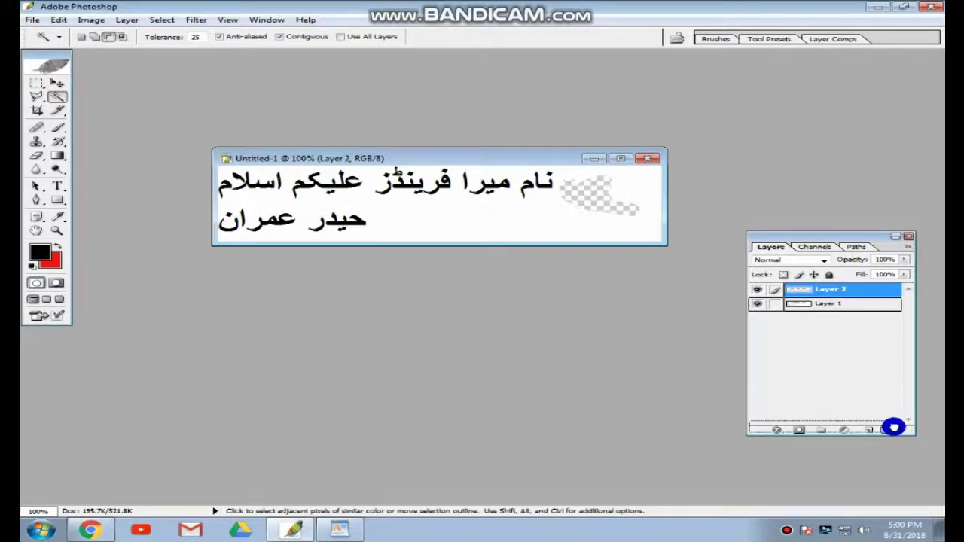
drag(893, 427, 894, 431)
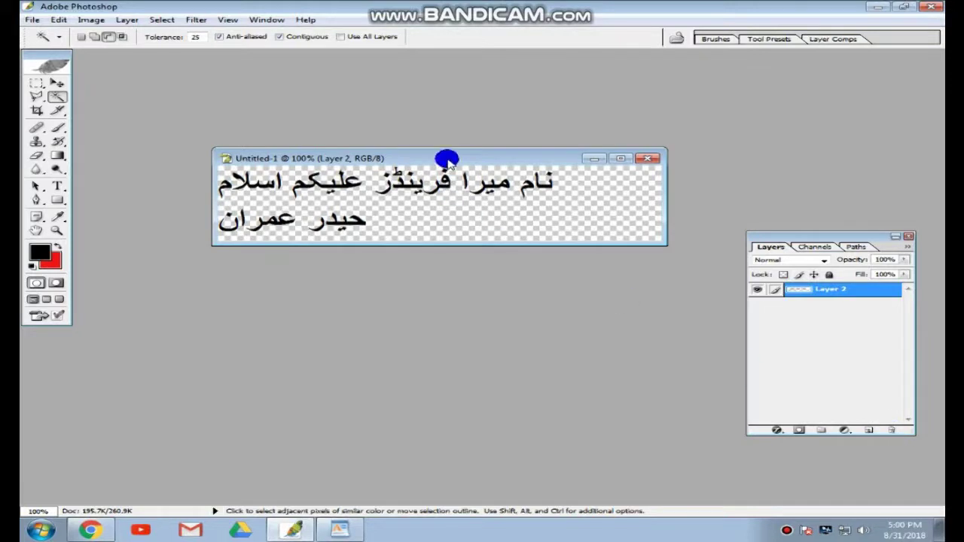
drag(447, 157, 432, 191)
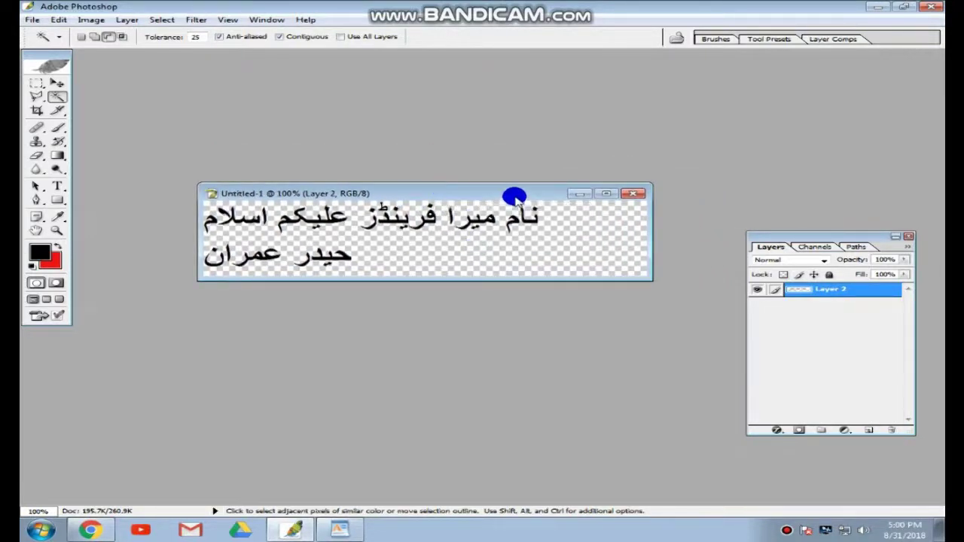
drag(512, 193, 502, 143)
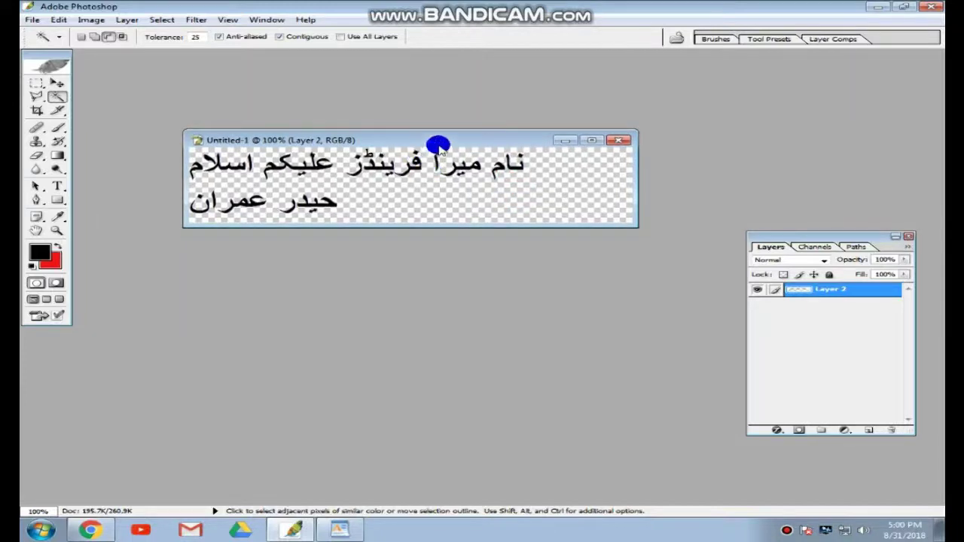
key(ctrl)
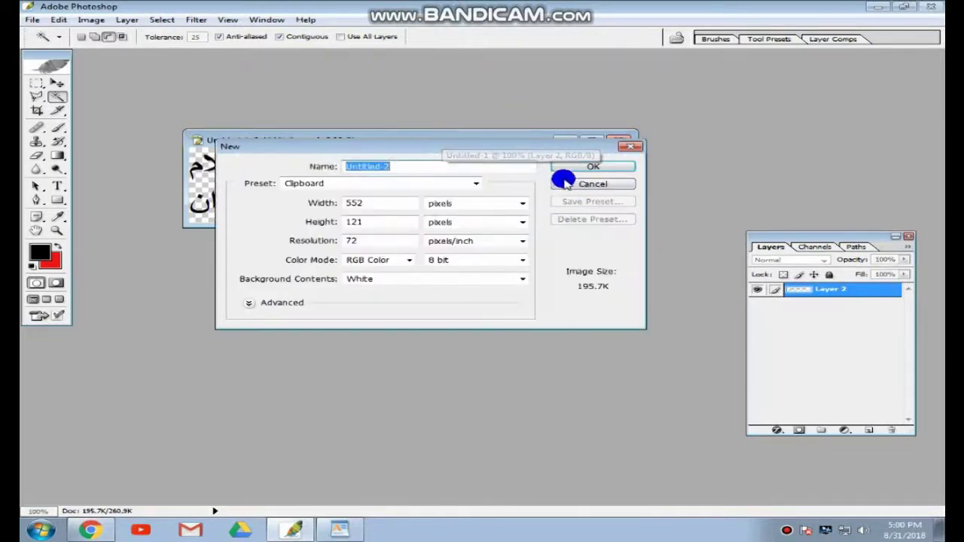
Create the new blank 552×121 image below the text image and fill it with red
click(567, 167)
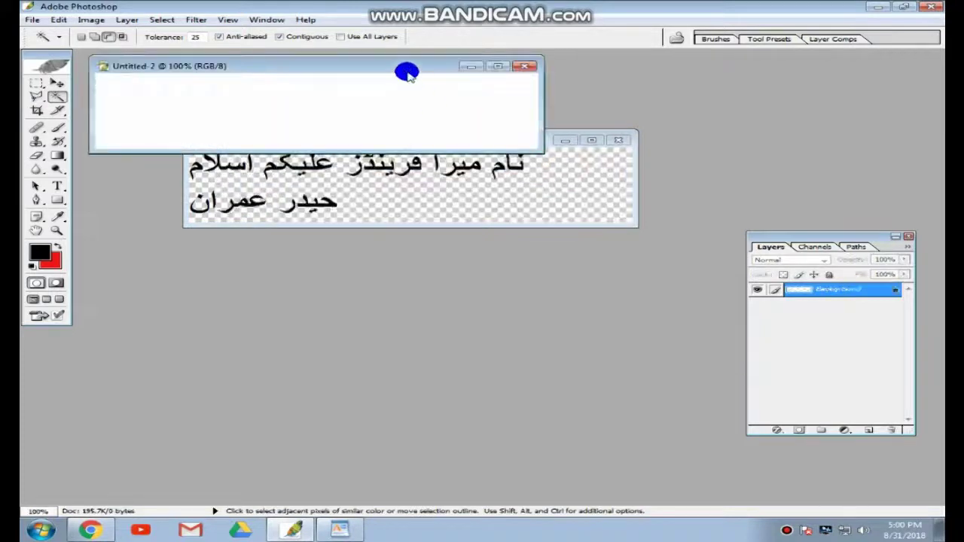
drag(404, 67, 462, 296)
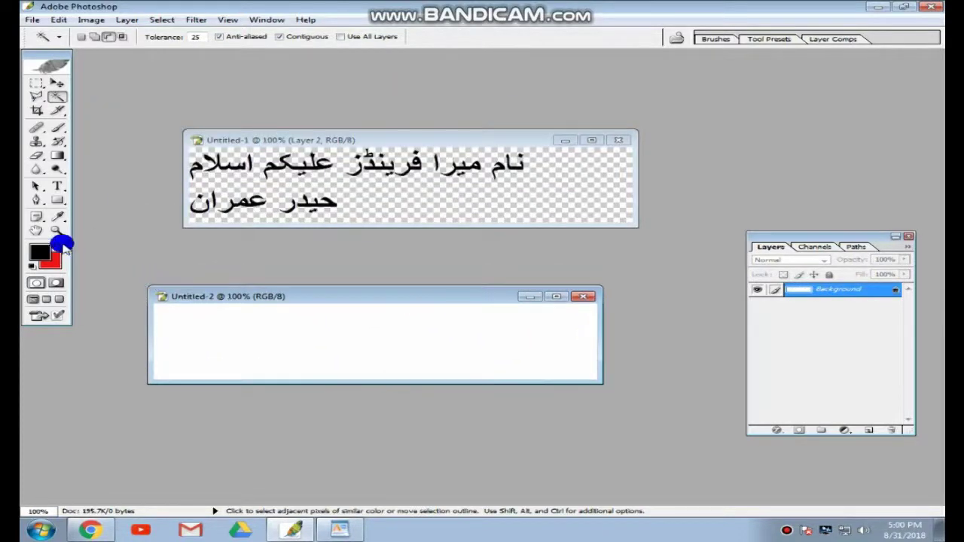
key(ctrl)
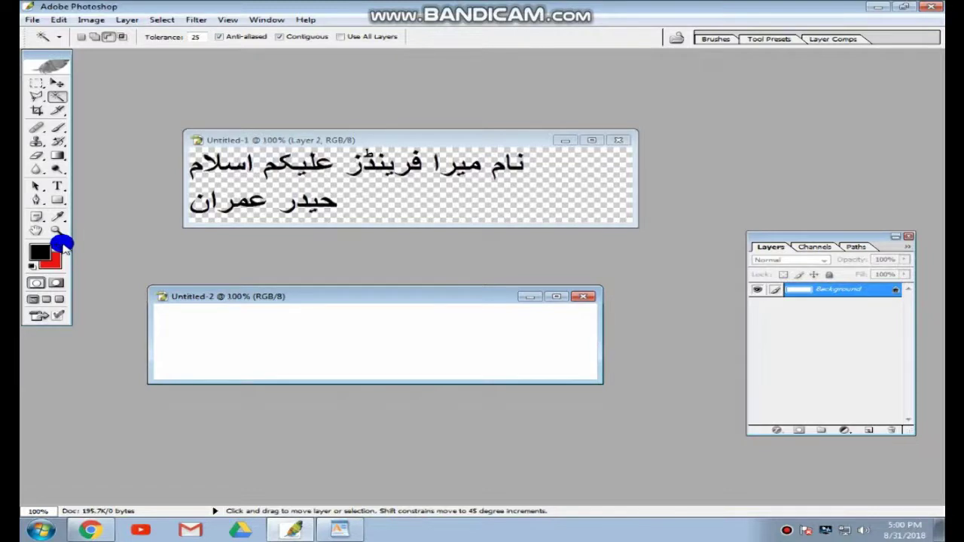
key(ctrl+BackSpace)
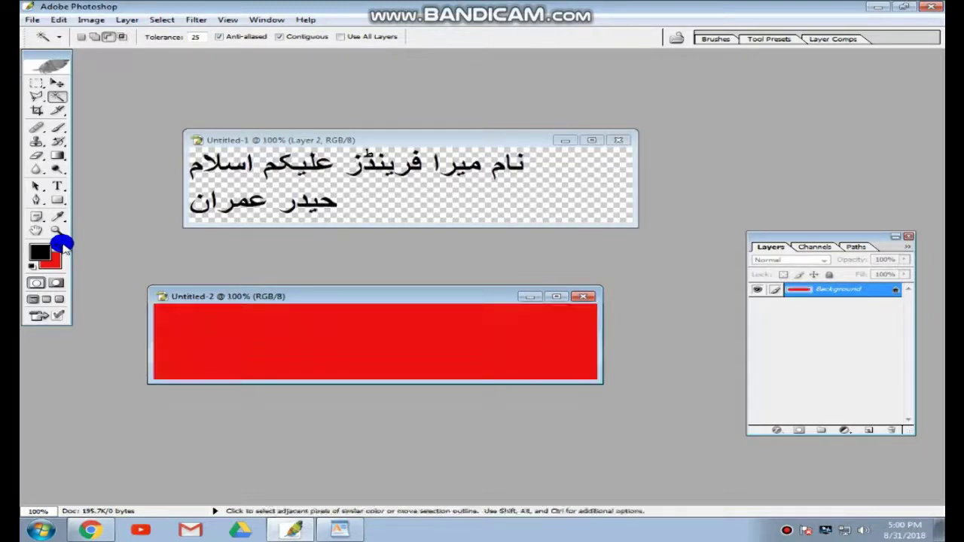
Drag the Urdu text layer onto the red banner, maximize it and position the text near the top
click(57, 84)
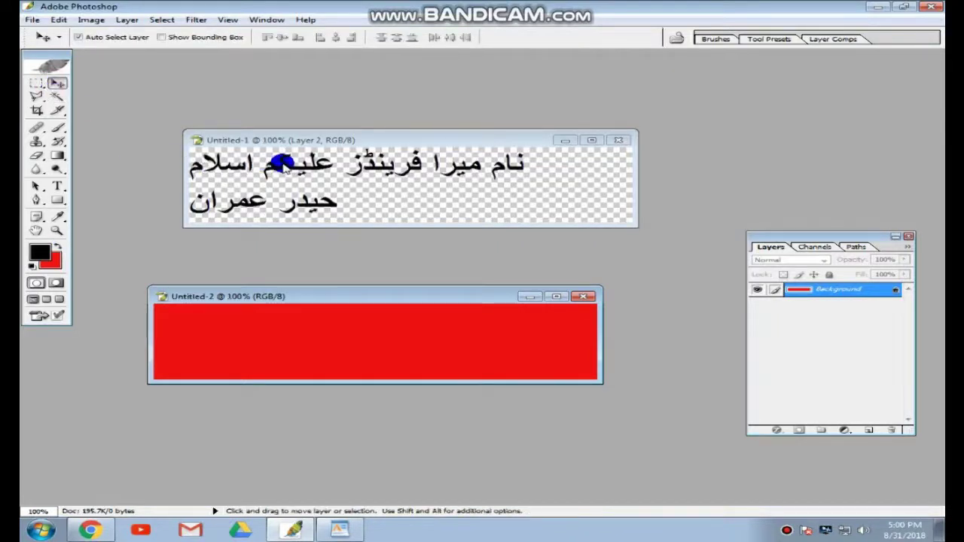
drag(288, 163, 324, 341)
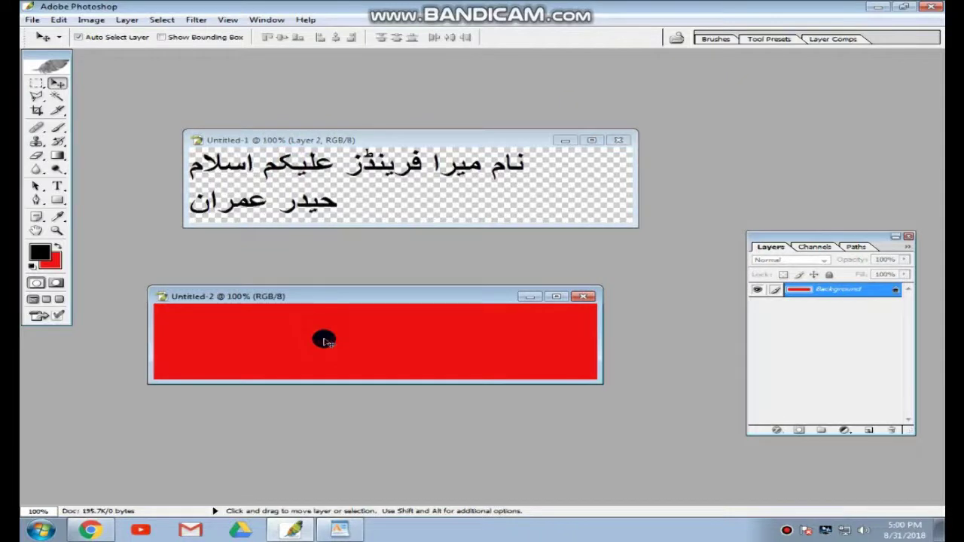
drag(324, 337, 318, 163)
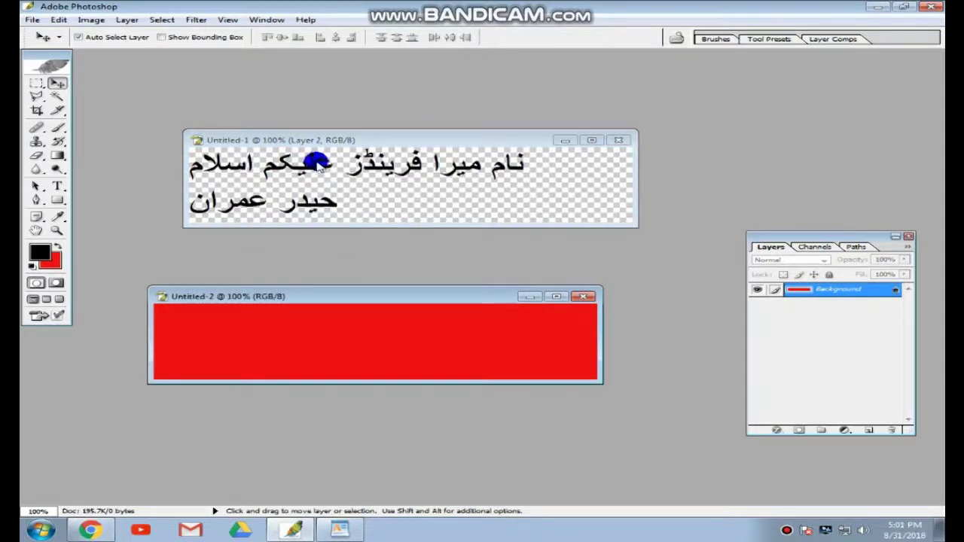
click(318, 164)
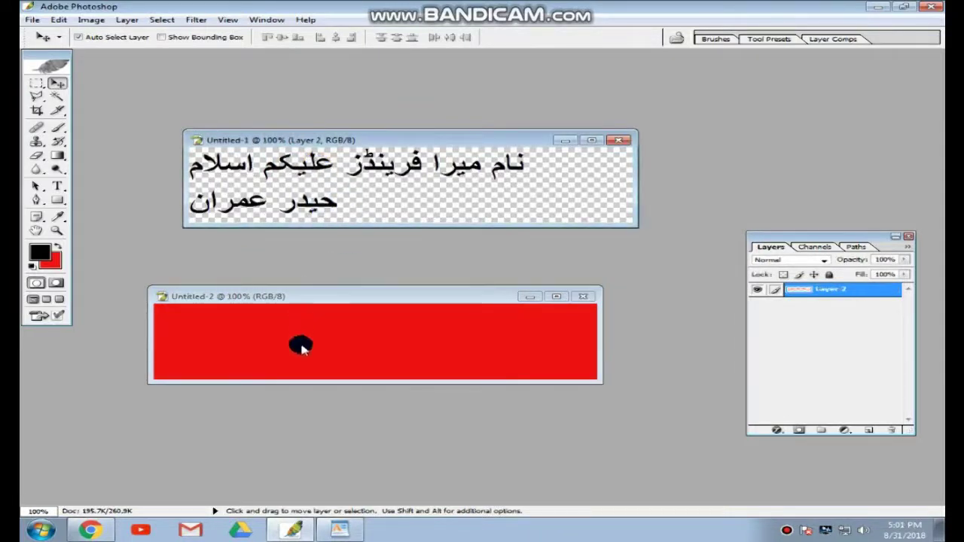
drag(385, 132, 348, 180)
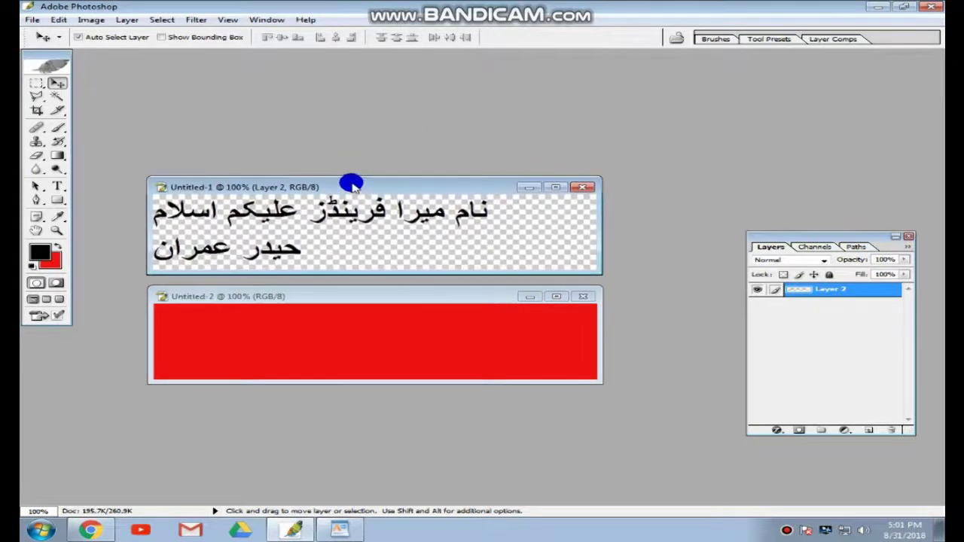
drag(379, 209, 393, 329)
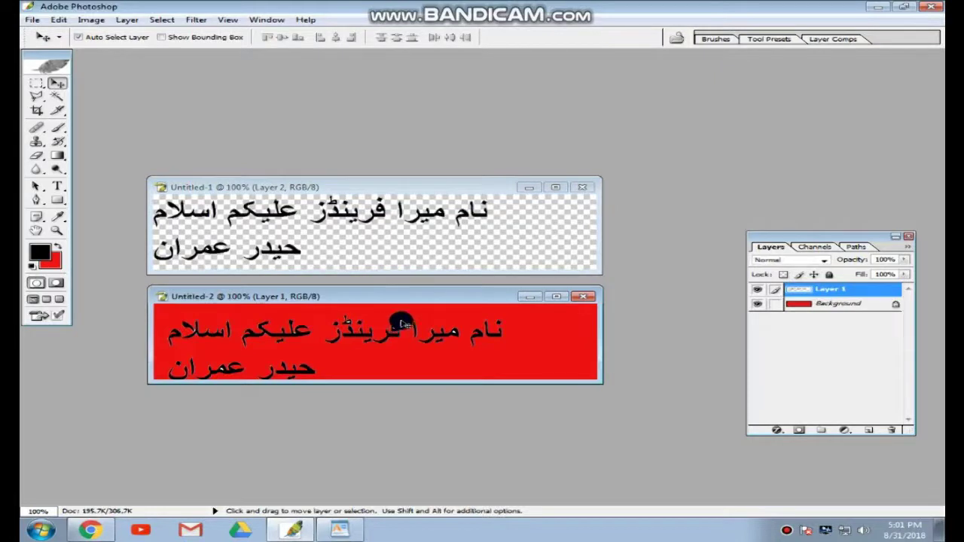
click(556, 297)
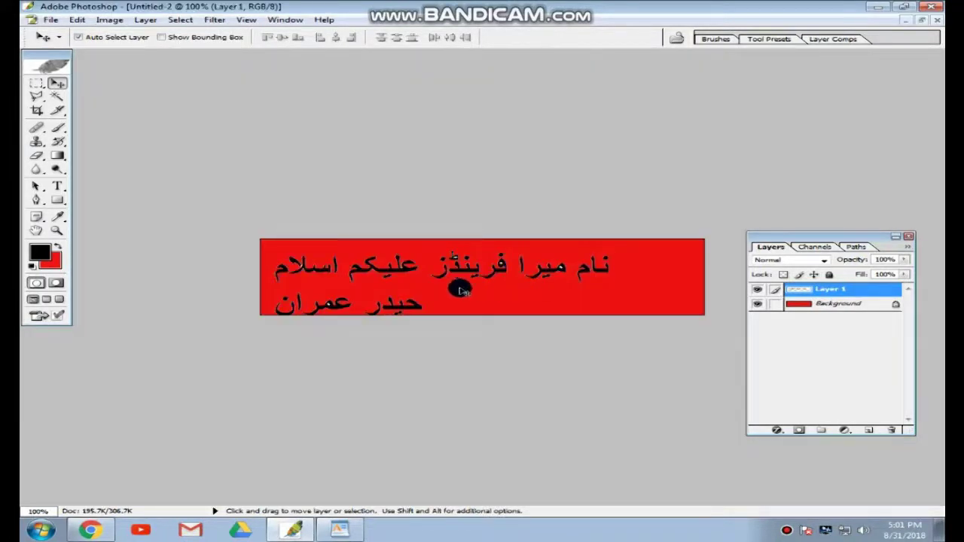
drag(461, 271, 475, 262)
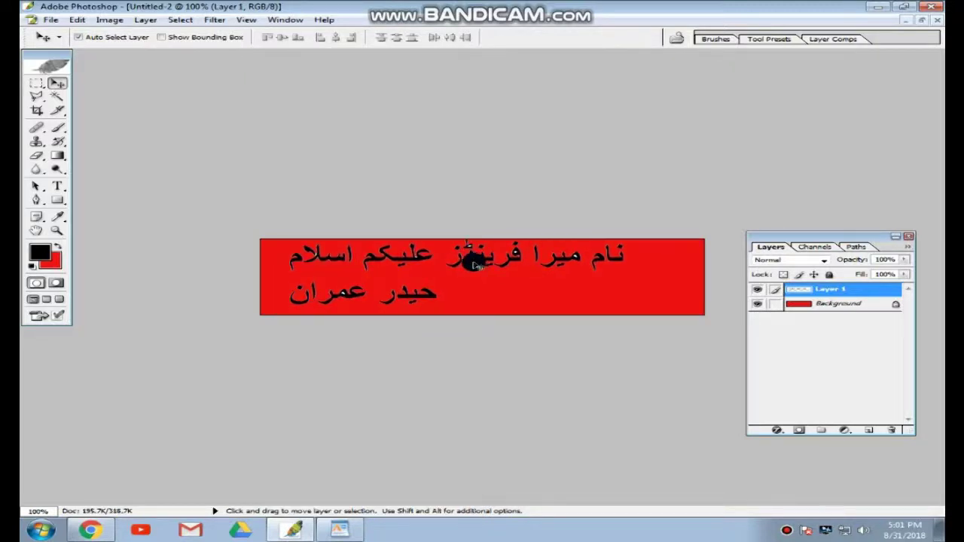
key(Down)
key(Down)
key(Down)
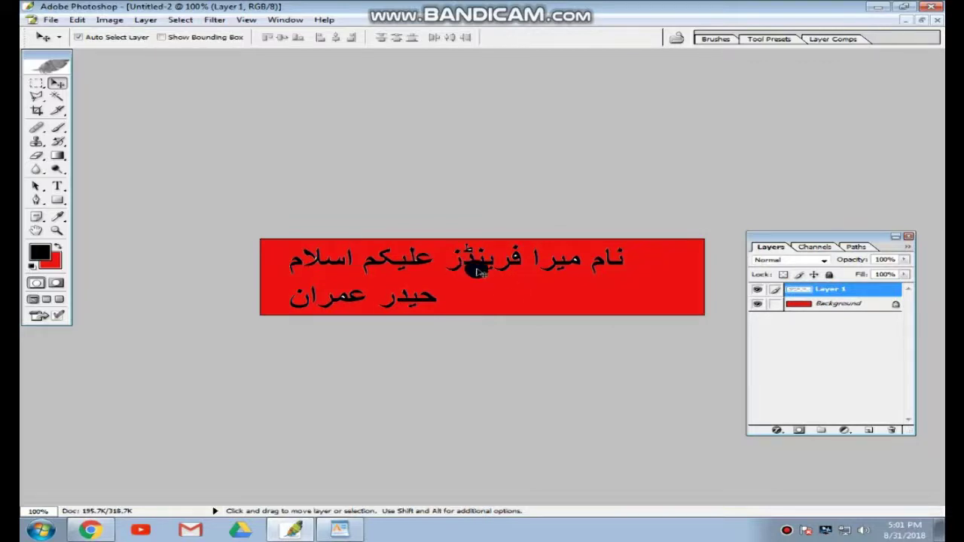
Zoom in to 300% on the start of the Urdu text
key(z)
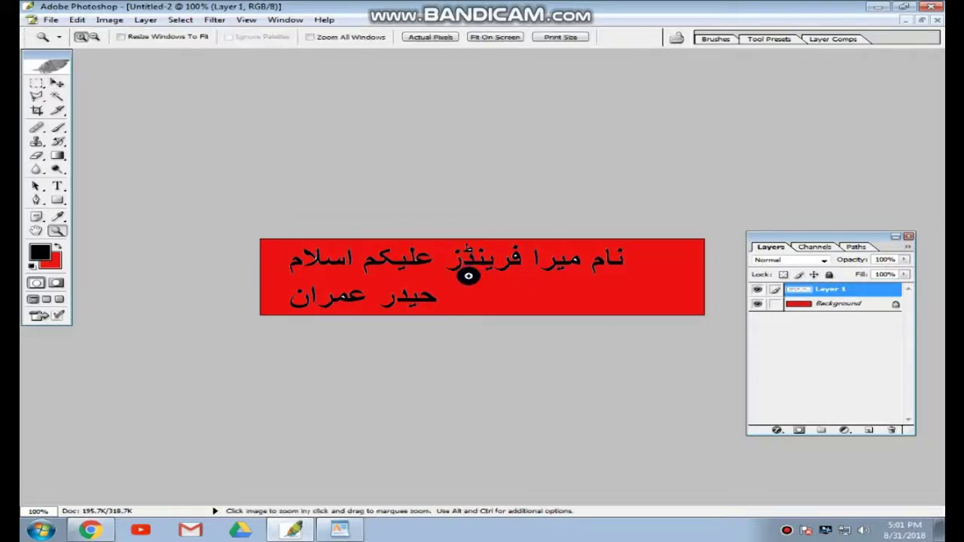
click(468, 276)
click(469, 277)
mouse_move(468, 276)
mouse_down()
mouse_move(336, 311)
mouse_move(286, 308)
mouse_up()
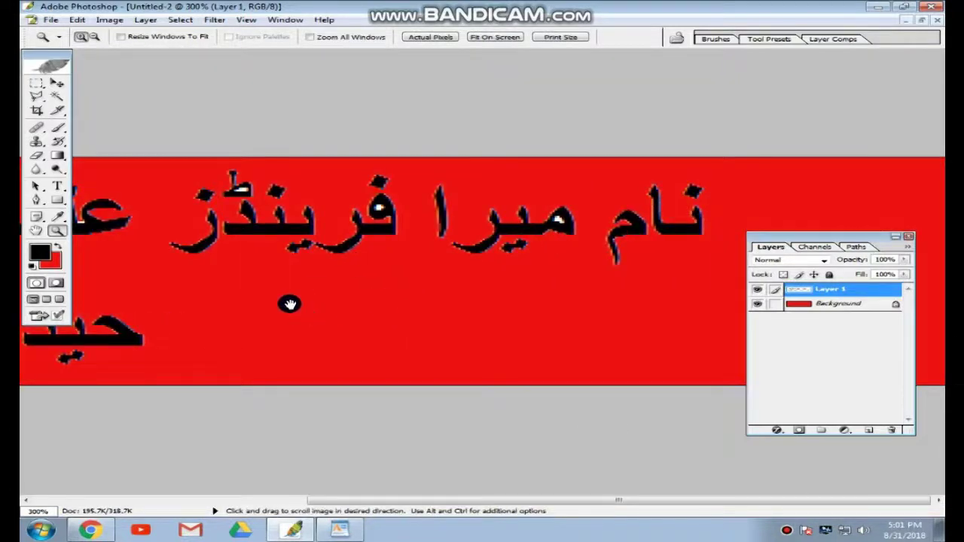
Magic Wand a small gap, the ف dot and the ط mark into one selection
click(58, 95)
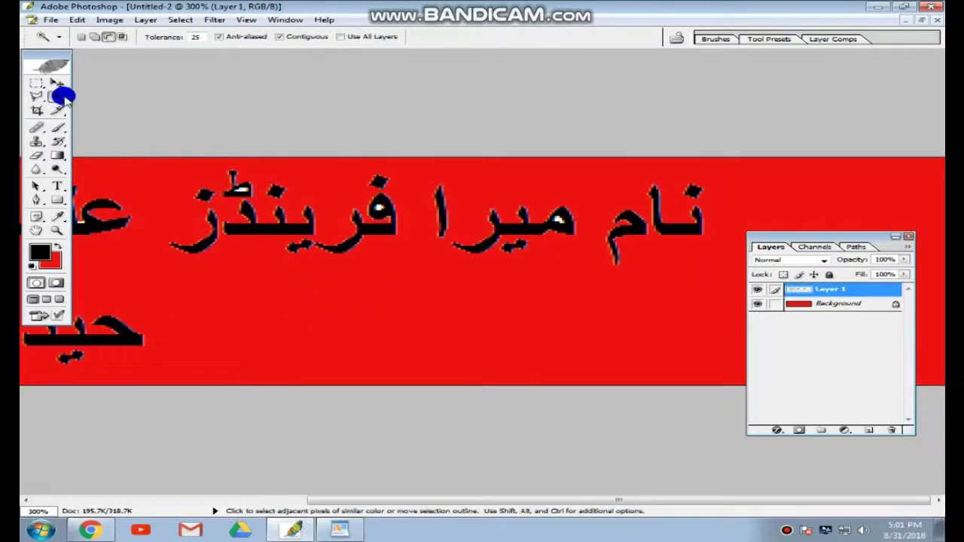
key(shift)
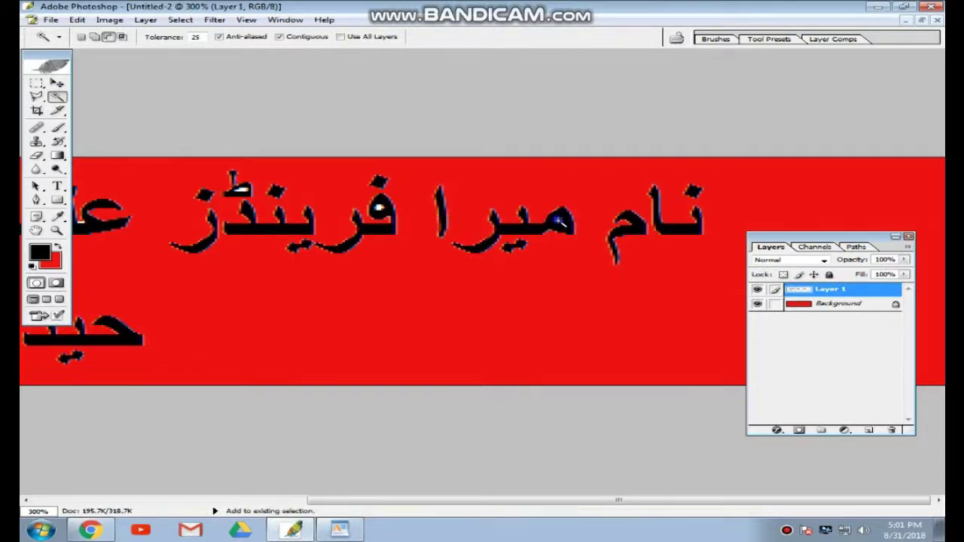
shift+click(557, 220)
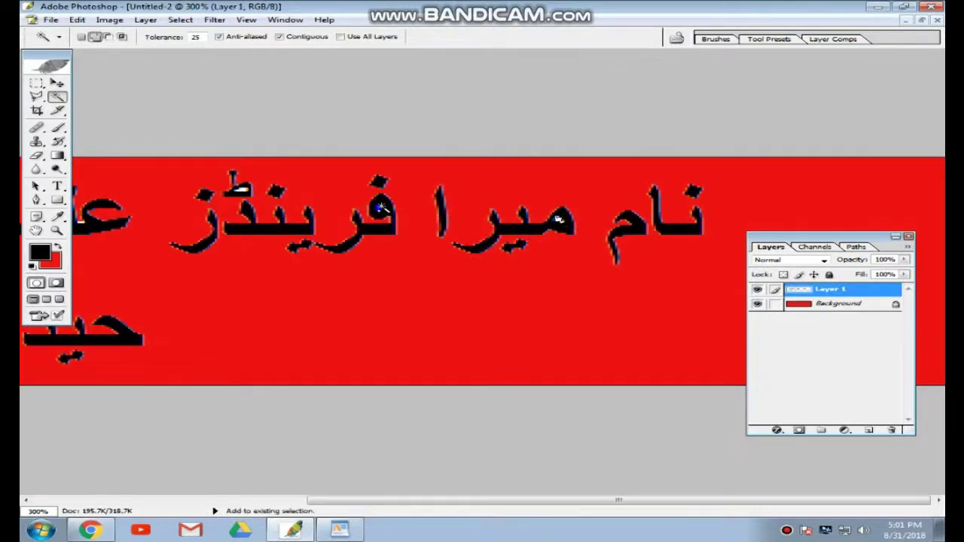
shift+click(378, 206)
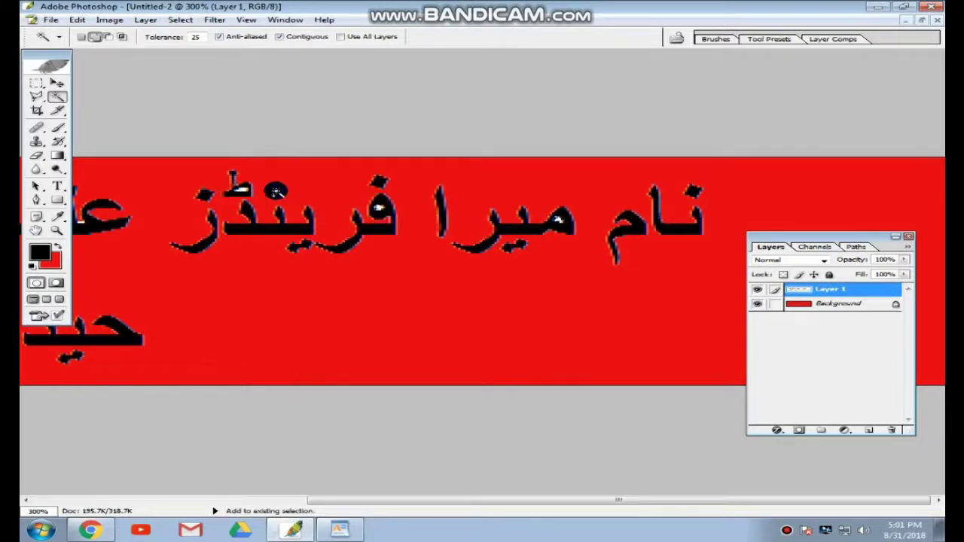
shift+click(245, 189)
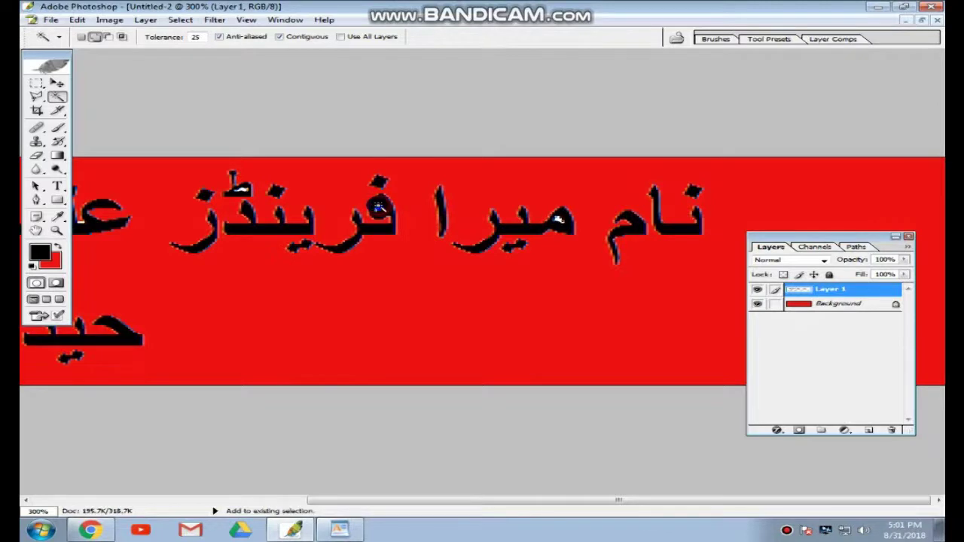
Add another letter dot, a speck and the surrounding red to the selection, then deselect
key(space)
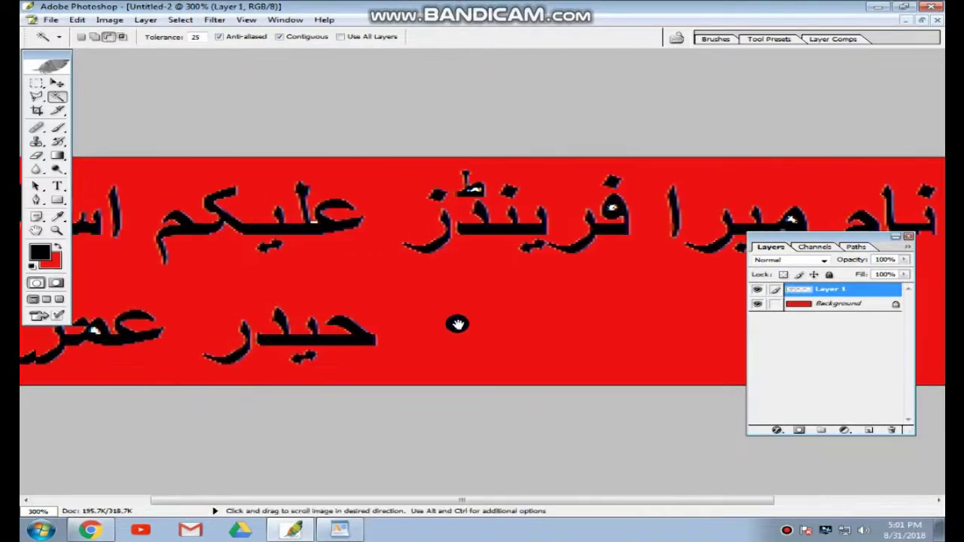
drag(200, 300, 477, 323)
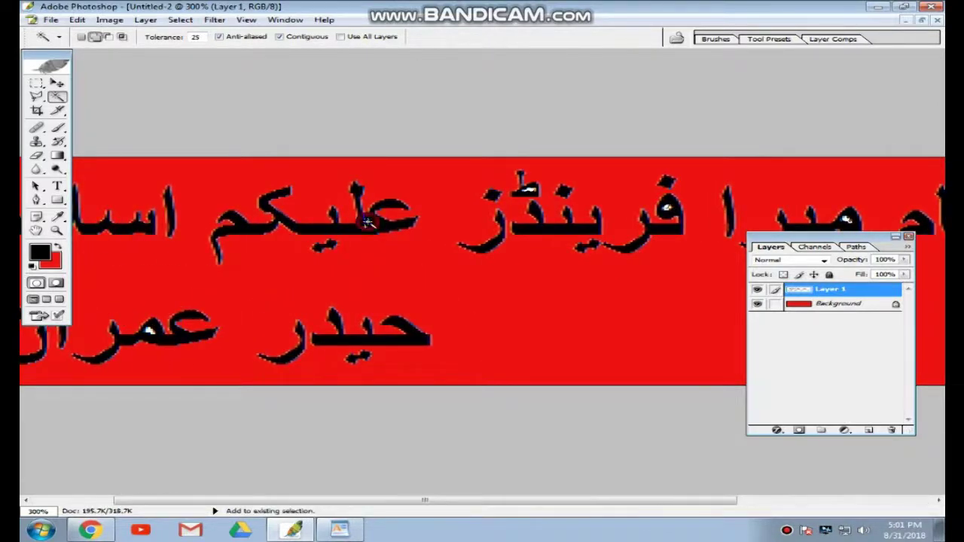
shift+click(367, 222)
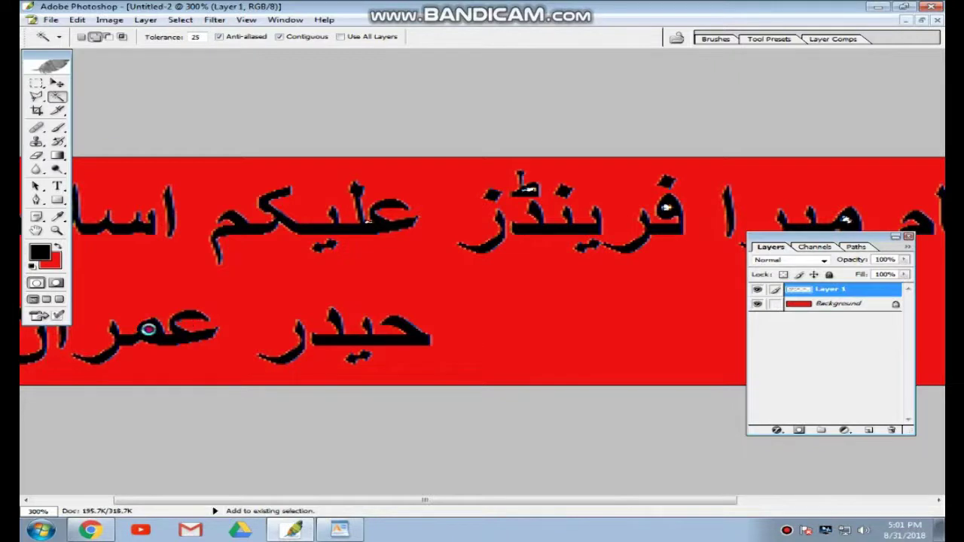
key(space)
drag(230, 312, 304, 242)
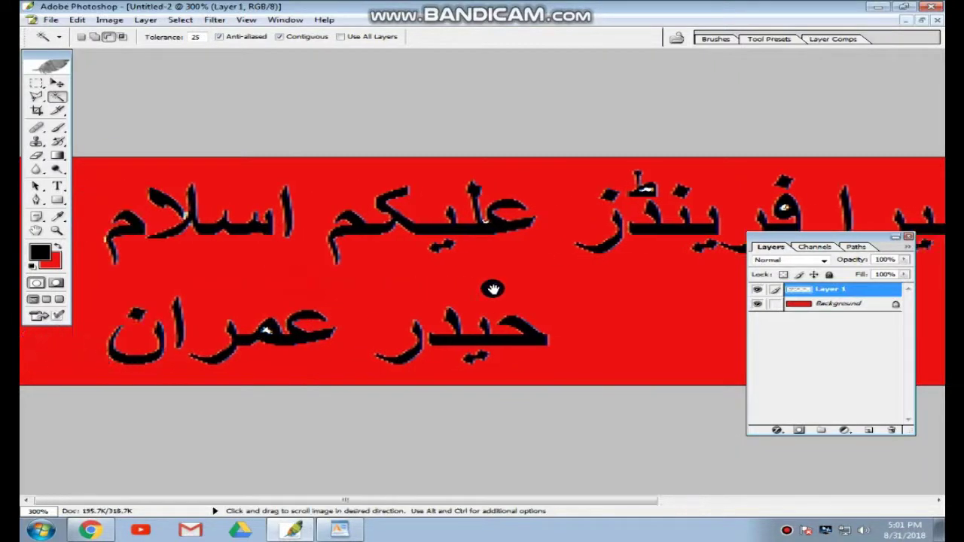
key(shift)
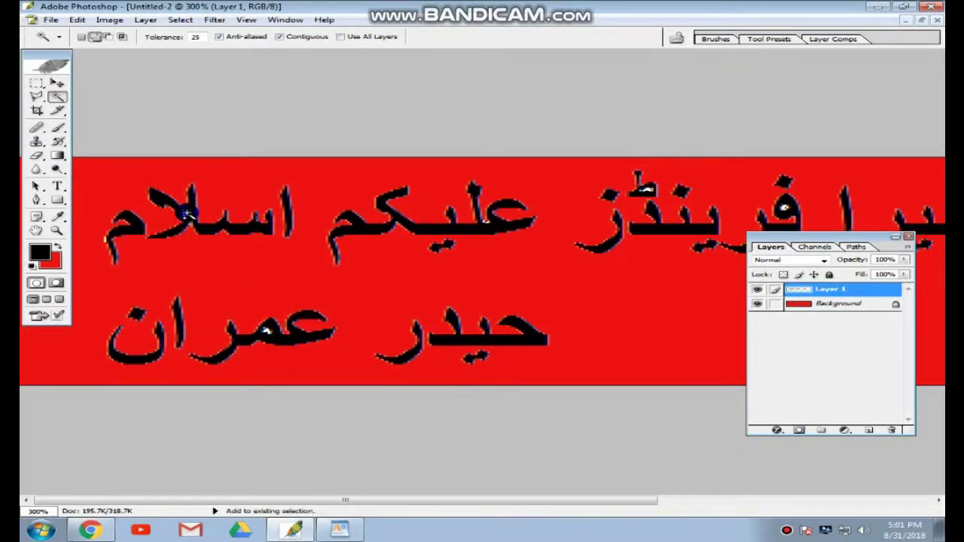
shift+click(186, 213)
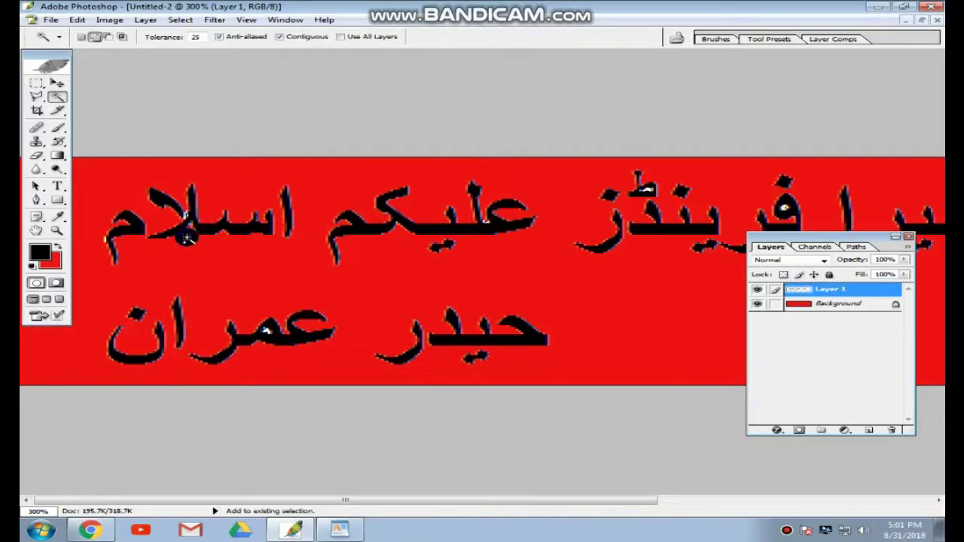
shift+click(102, 238)
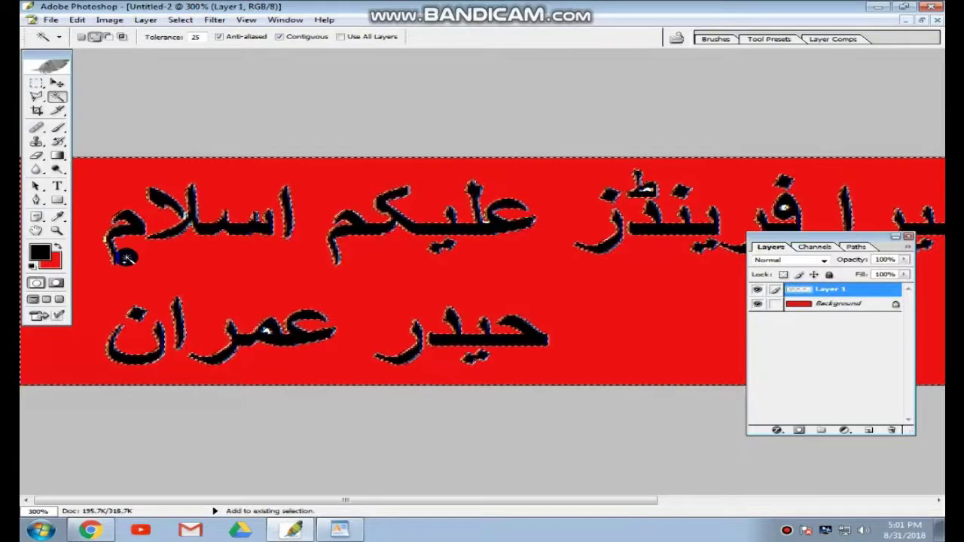
key(z)
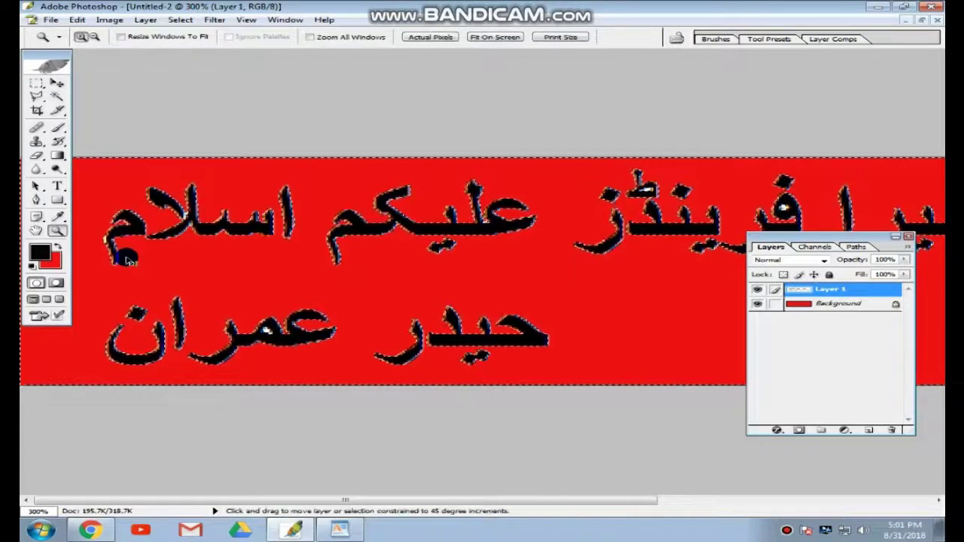
key(ctrl+d)
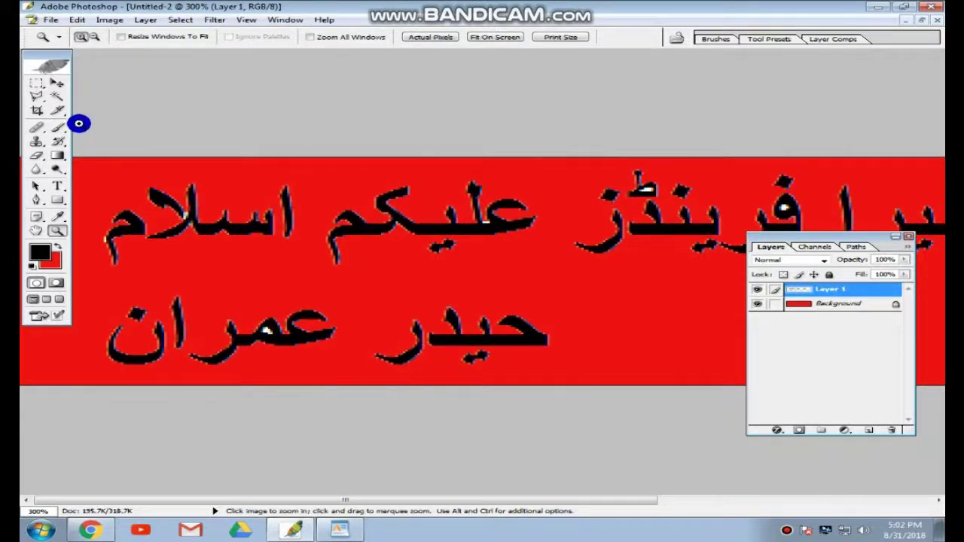
Magic Wand two letter dots and drag a fragment between the first two Urdu words closer together
click(58, 96)
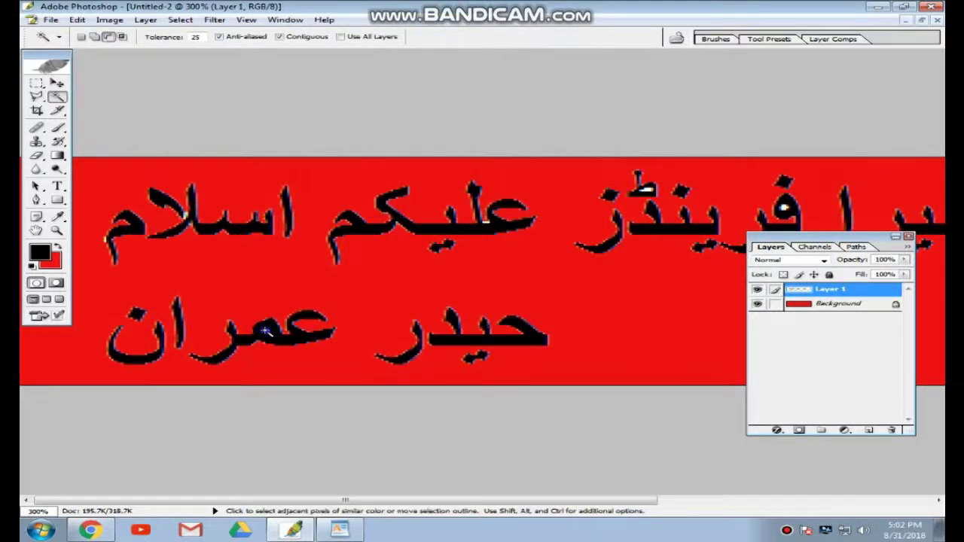
key(shift)
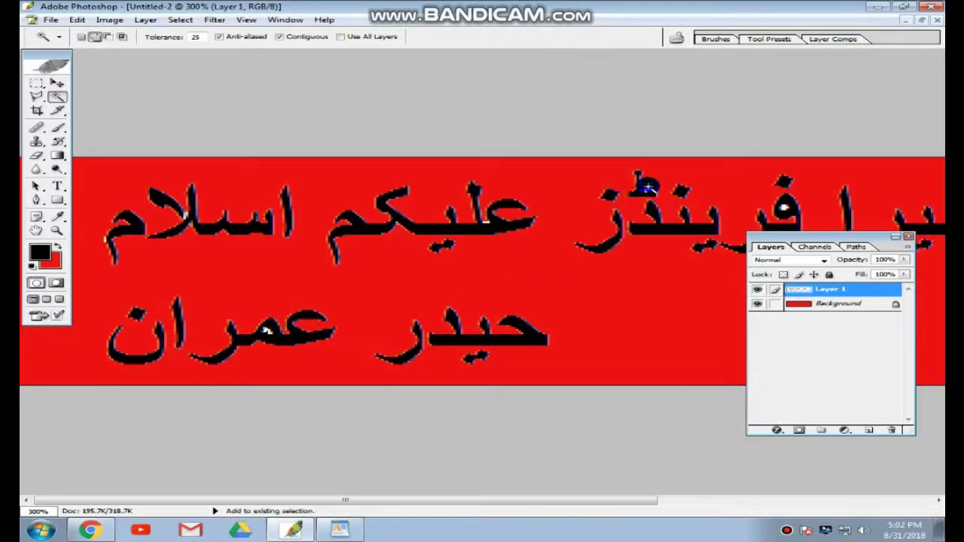
shift+click(647, 187)
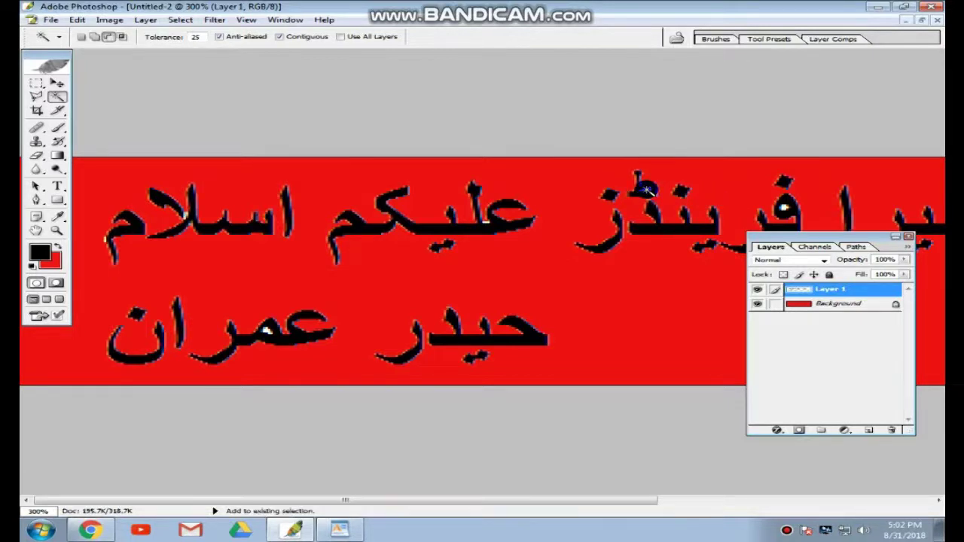
shift+click(784, 208)
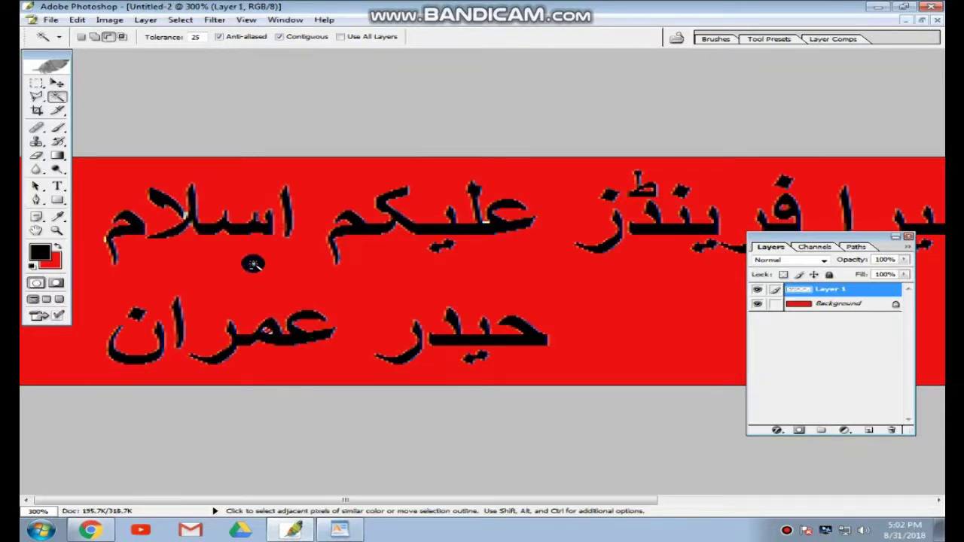
drag(600, 278, 161, 281)
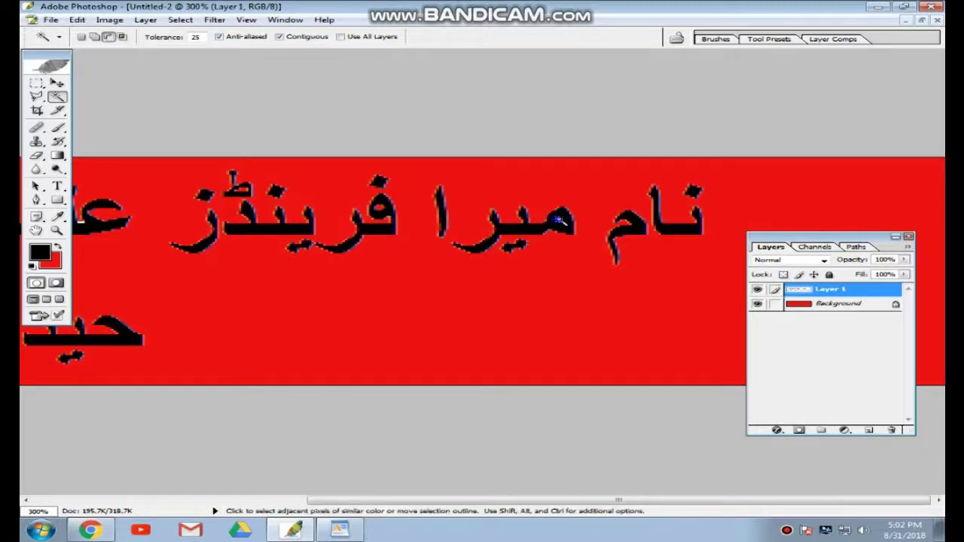
drag(559, 220, 599, 235)
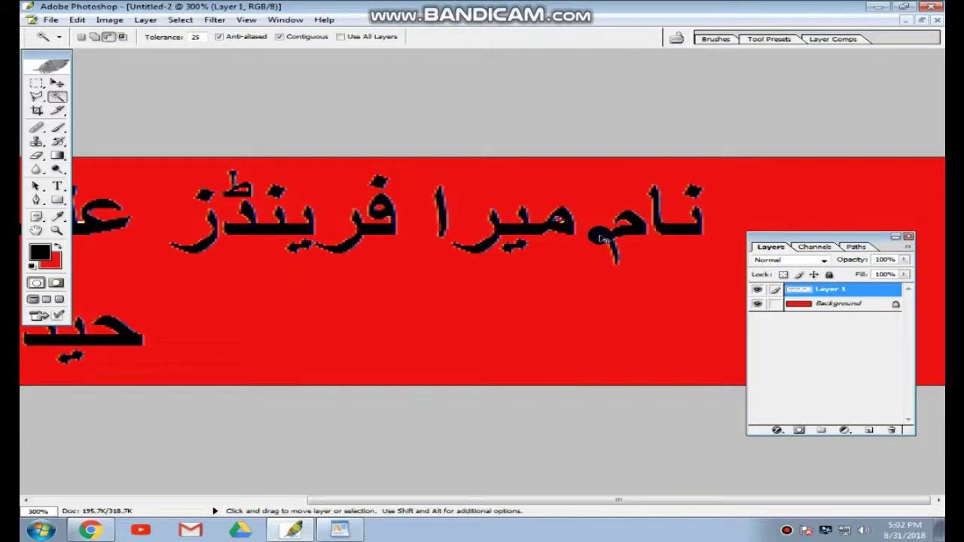
key(z)
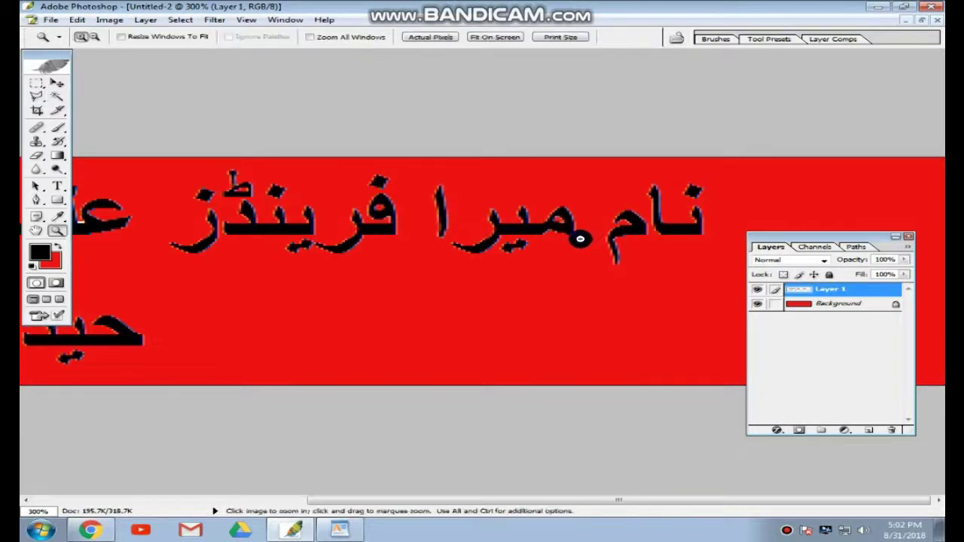
alt+click(573, 239)
Zoom out to 100% and toggle the red Background off and on to check the text layer
alt+click(572, 240)
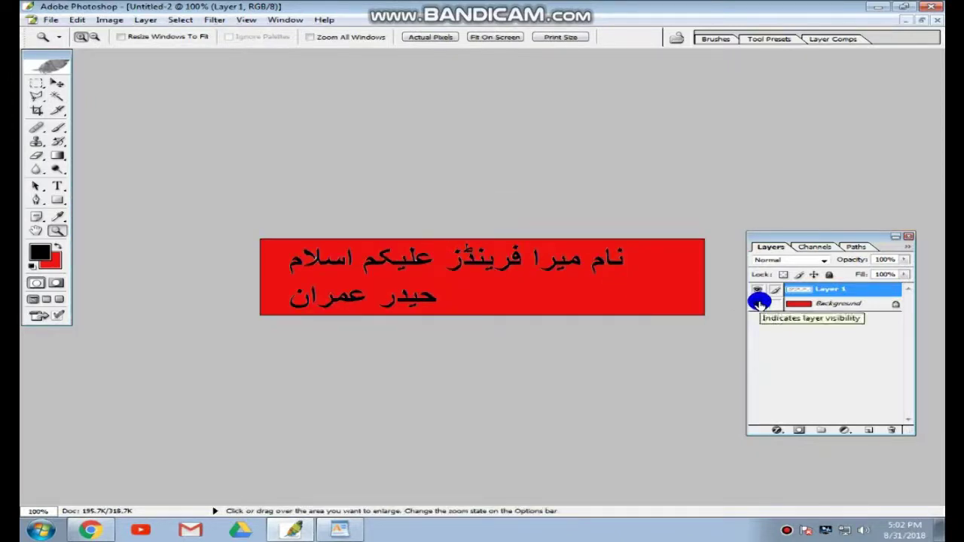
click(759, 303)
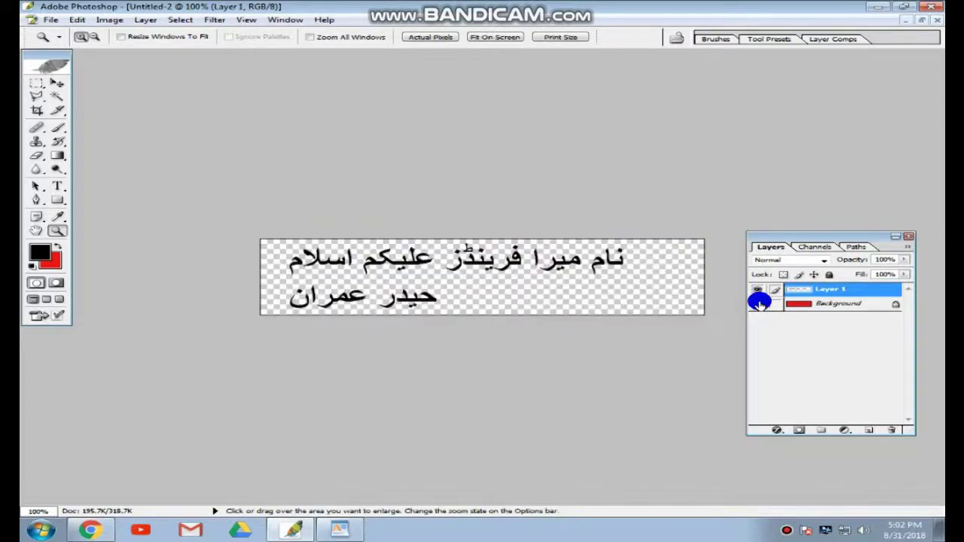
click(758, 302)
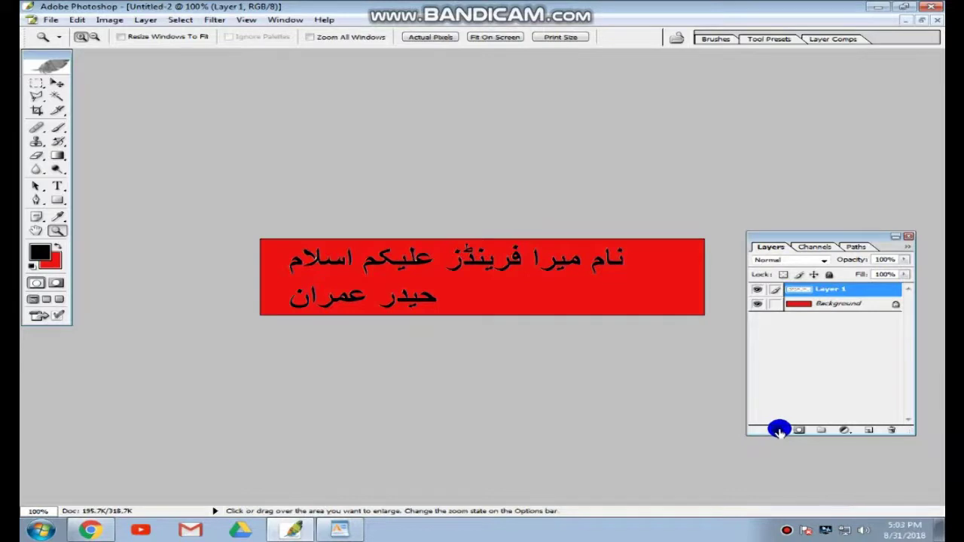
Add a near-white FAF8F8 Stroke effect to the Urdu text layer and adjust its size
click(780, 430)
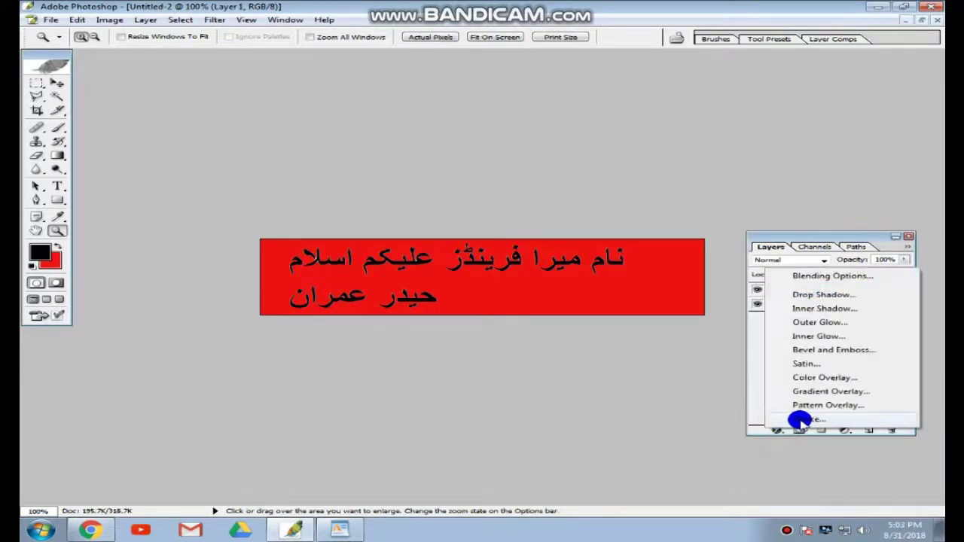
click(803, 419)
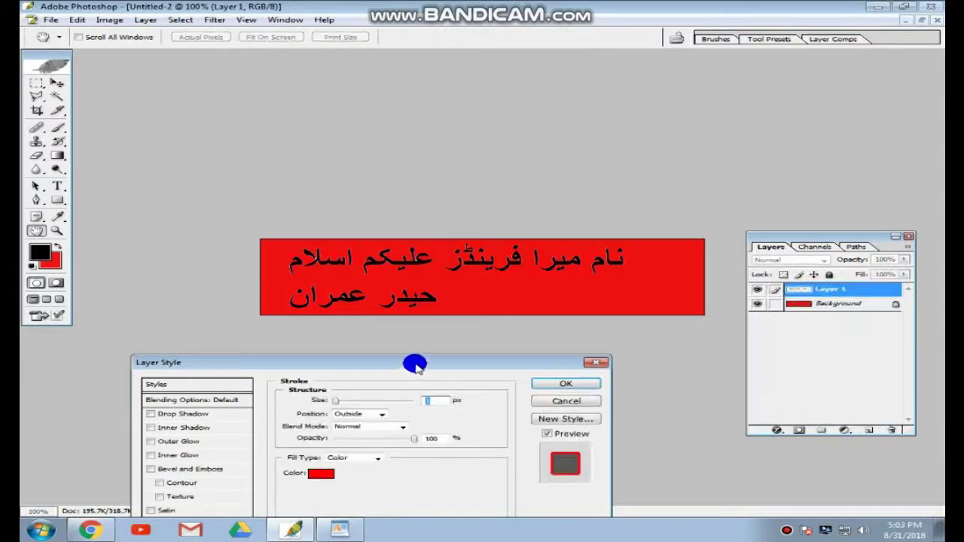
click(385, 408)
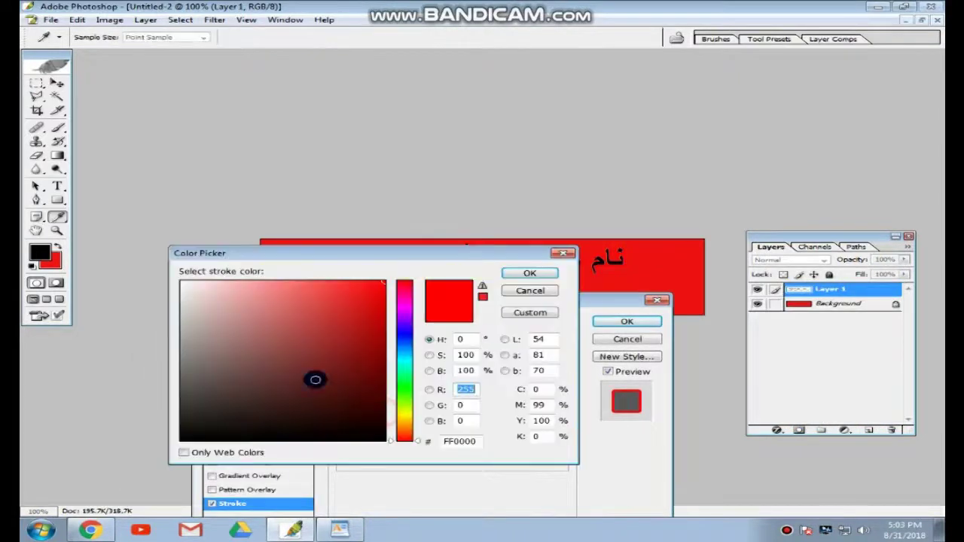
click(181, 284)
click(524, 276)
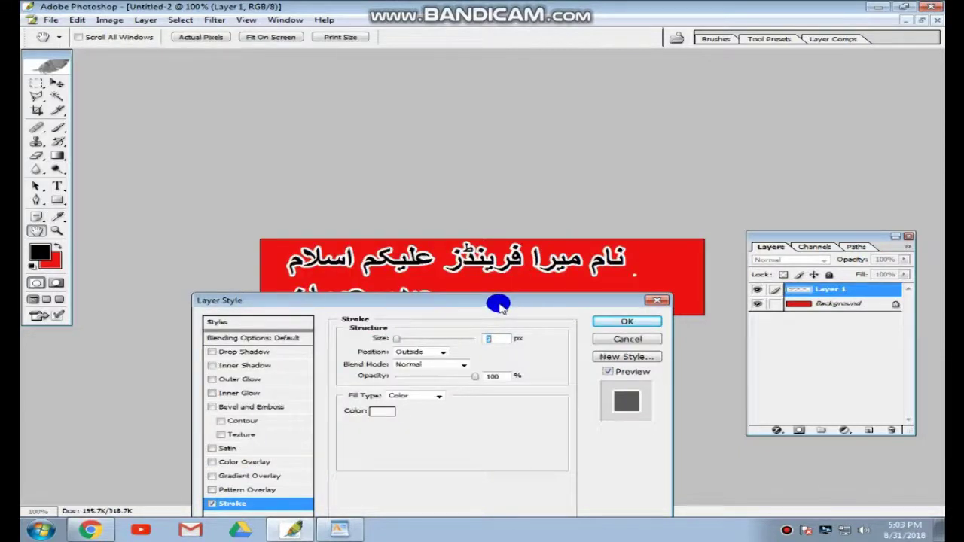
drag(498, 305, 592, 348)
drag(492, 383, 491, 393)
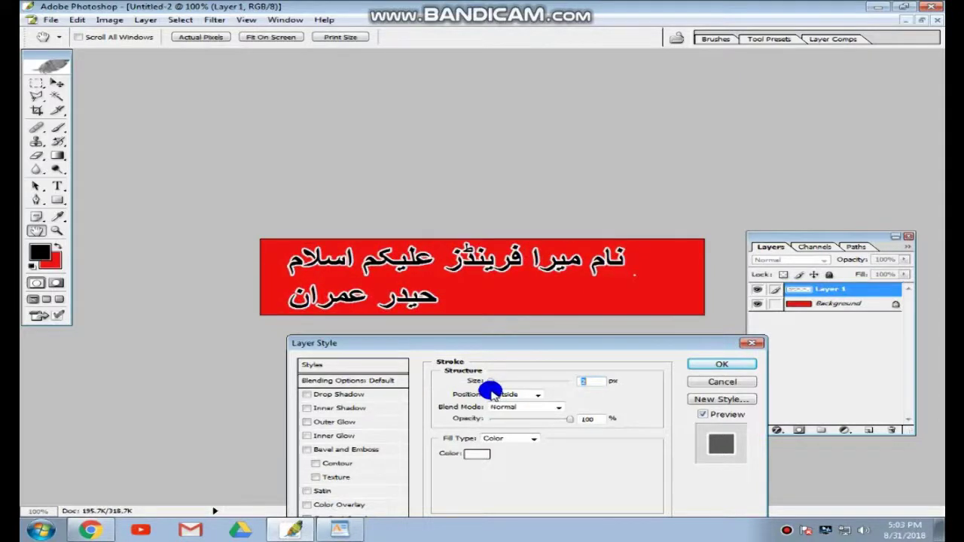
click(691, 365)
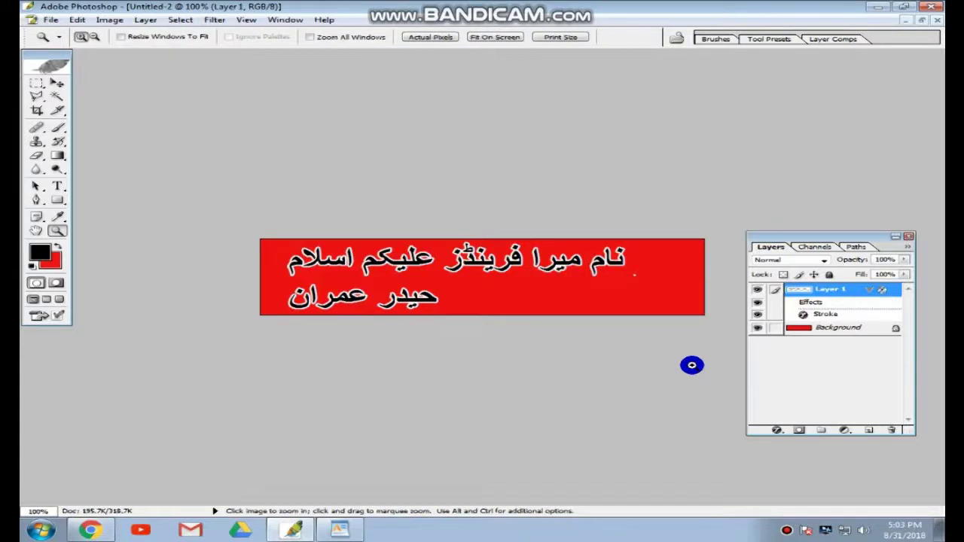
Move the stroked Urdu text slightly right on the banner, then select the Background layer
click(56, 83)
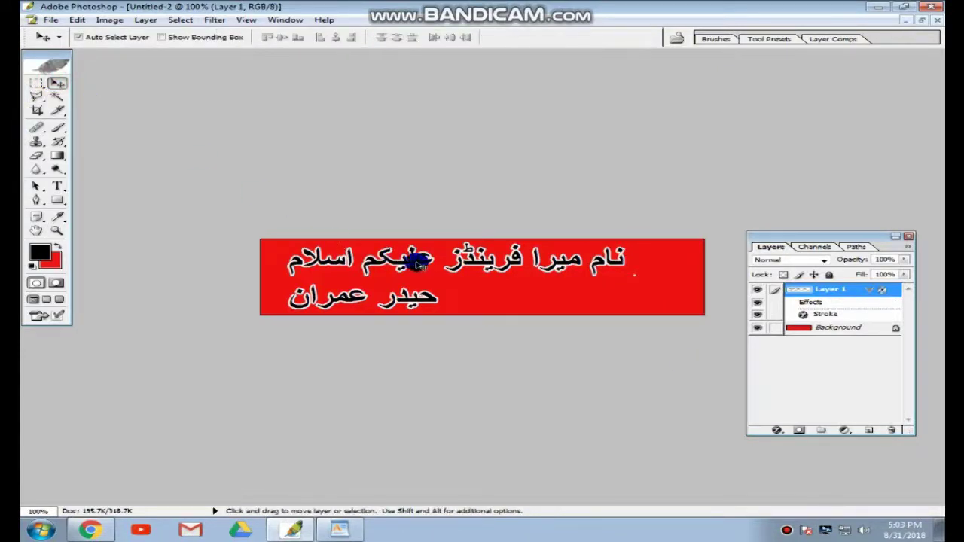
mouse_move(418, 261)
mouse_down()
mouse_move(488, 266)
mouse_move(437, 264)
mouse_up()
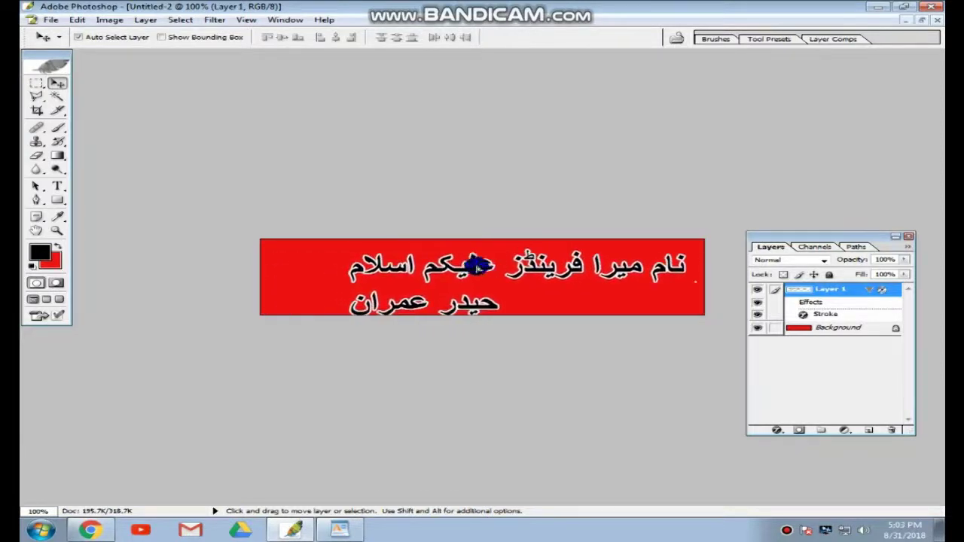
drag(844, 333, 797, 330)
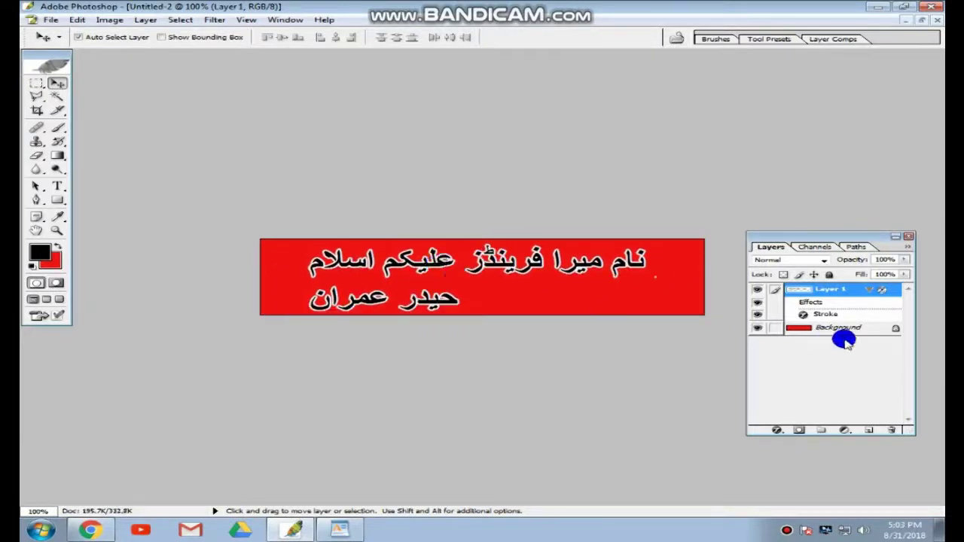
click(797, 330)
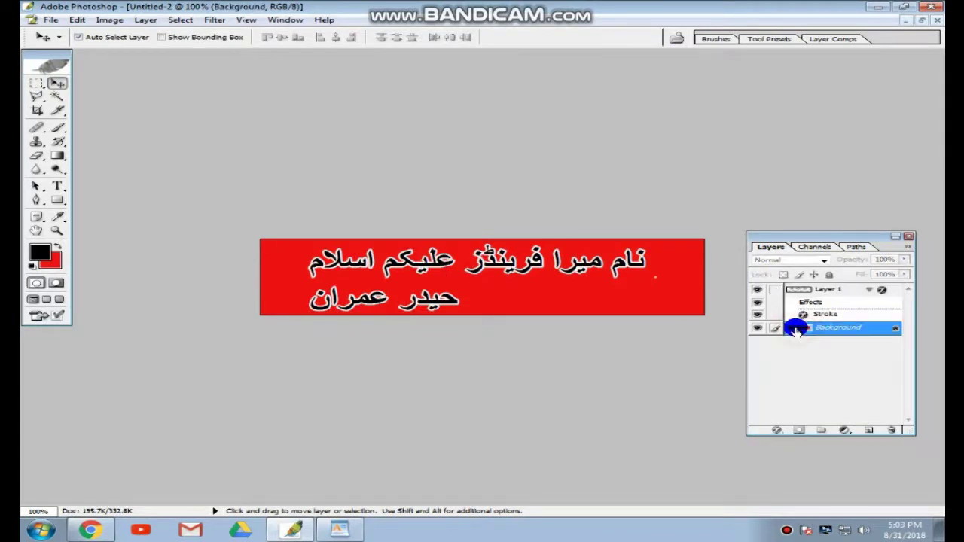
Fill the banner background with blue #3213EE, nudge the Urdu text up-right, and minimize the banner window
click(58, 260)
click(401, 329)
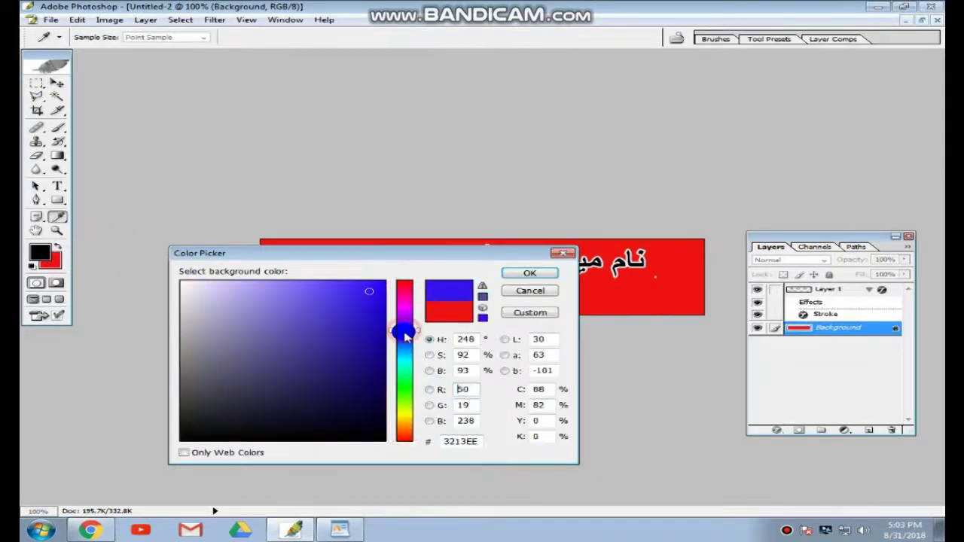
click(517, 273)
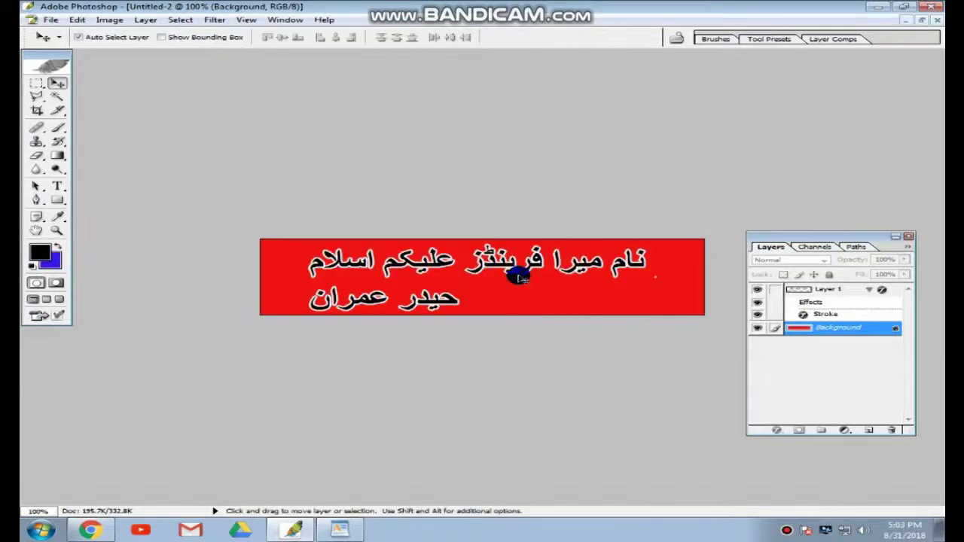
key(ctrl+BackSpace)
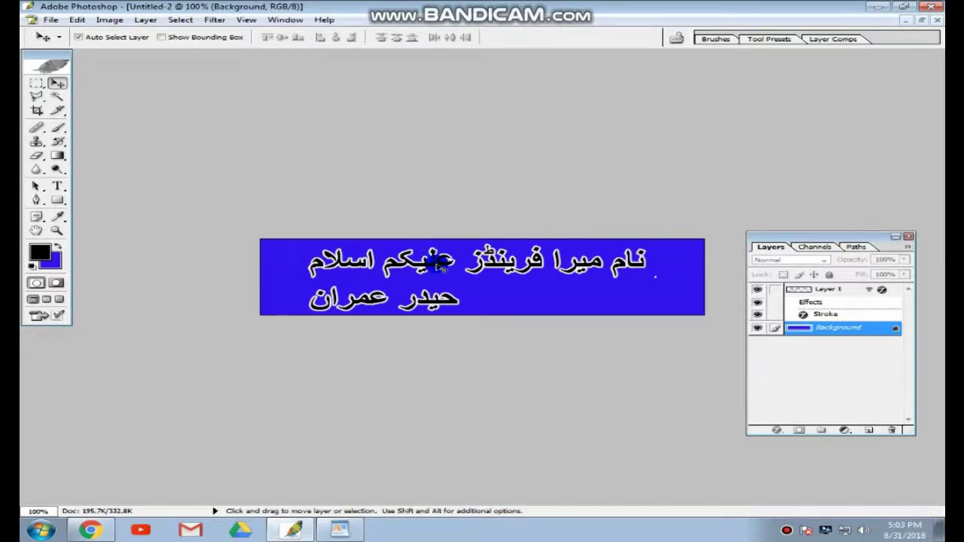
drag(441, 264, 444, 258)
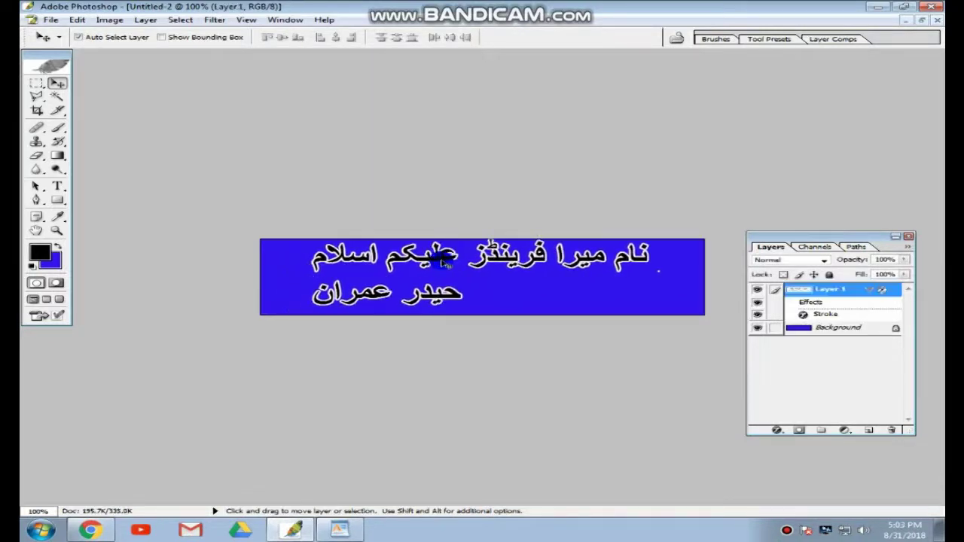
click(908, 21)
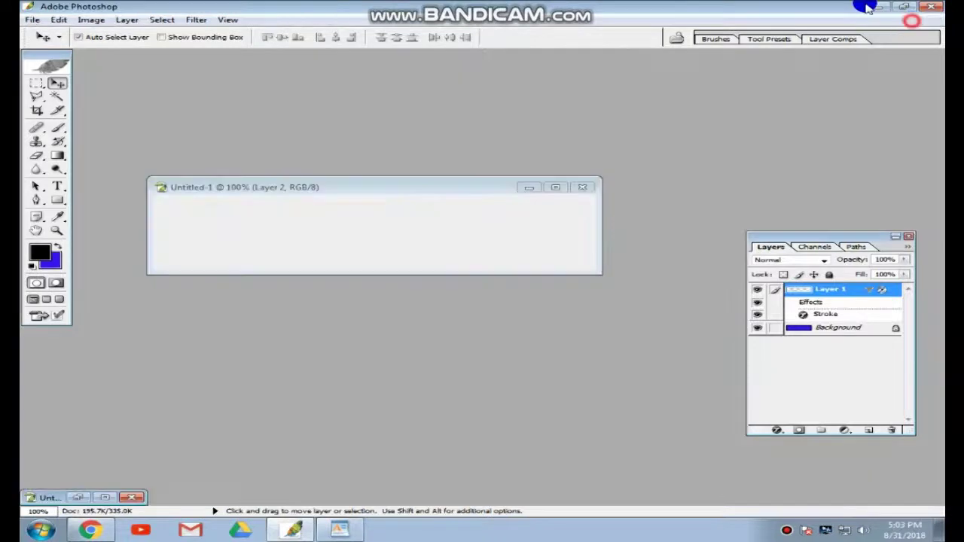
Minimize Photoshop and bring up the untitled WordPad document from the taskbar
click(876, 6)
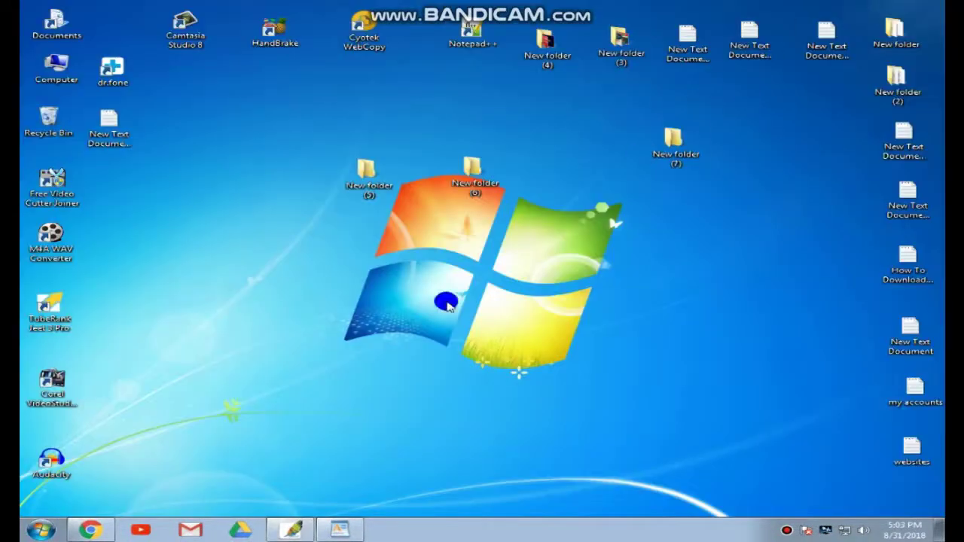
mouse_move(343, 518)
click(338, 525)
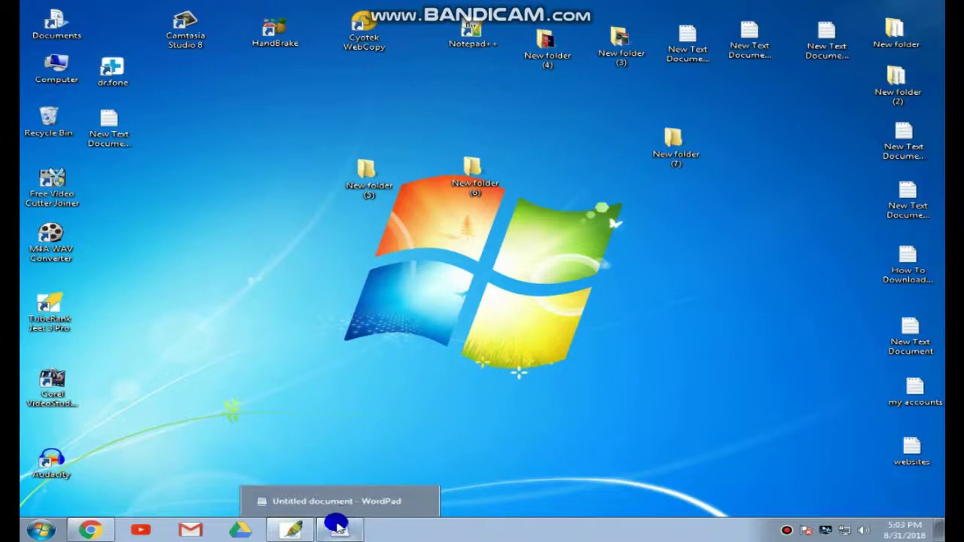